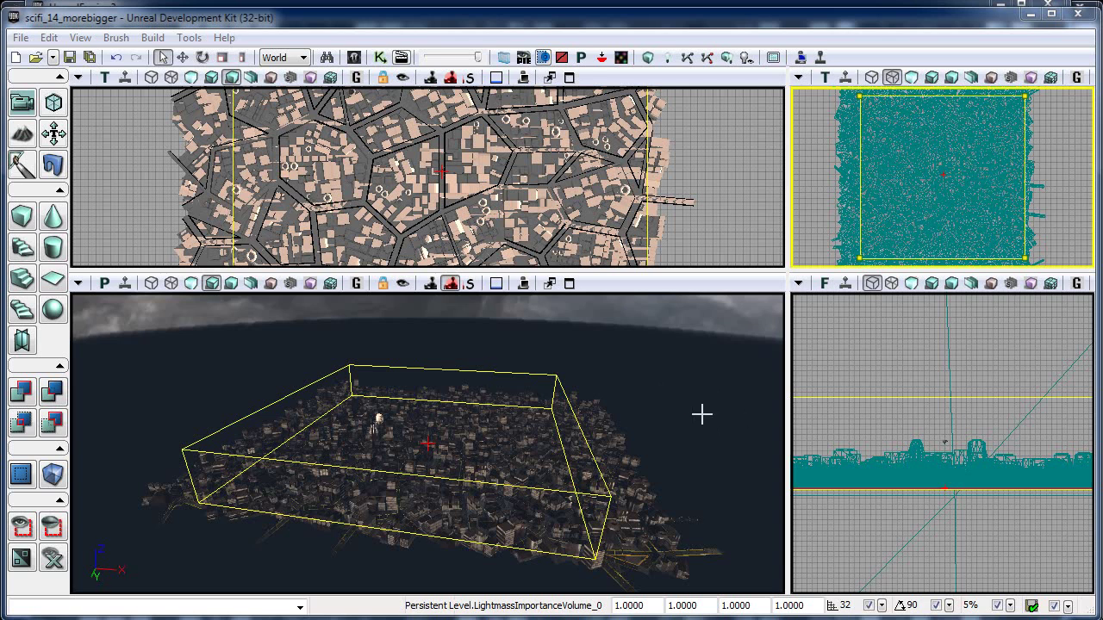
Orbit the perspective view to survey the night-time sci-fi city
right_click_drag(694, 423, 694, 379)
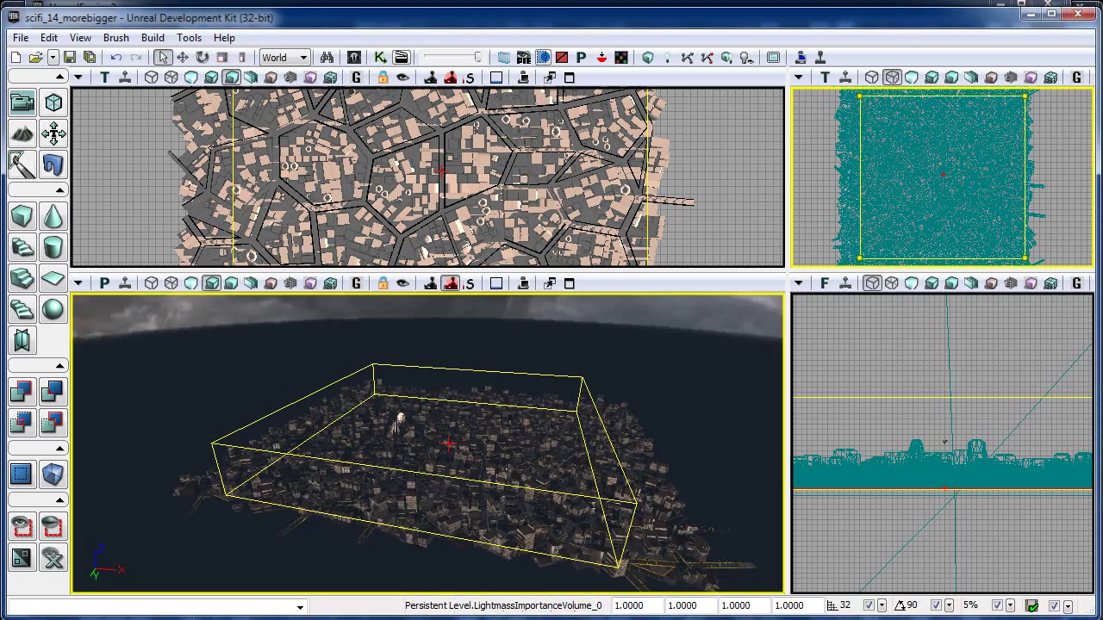
right_click_drag(657, 427, 656, 466)
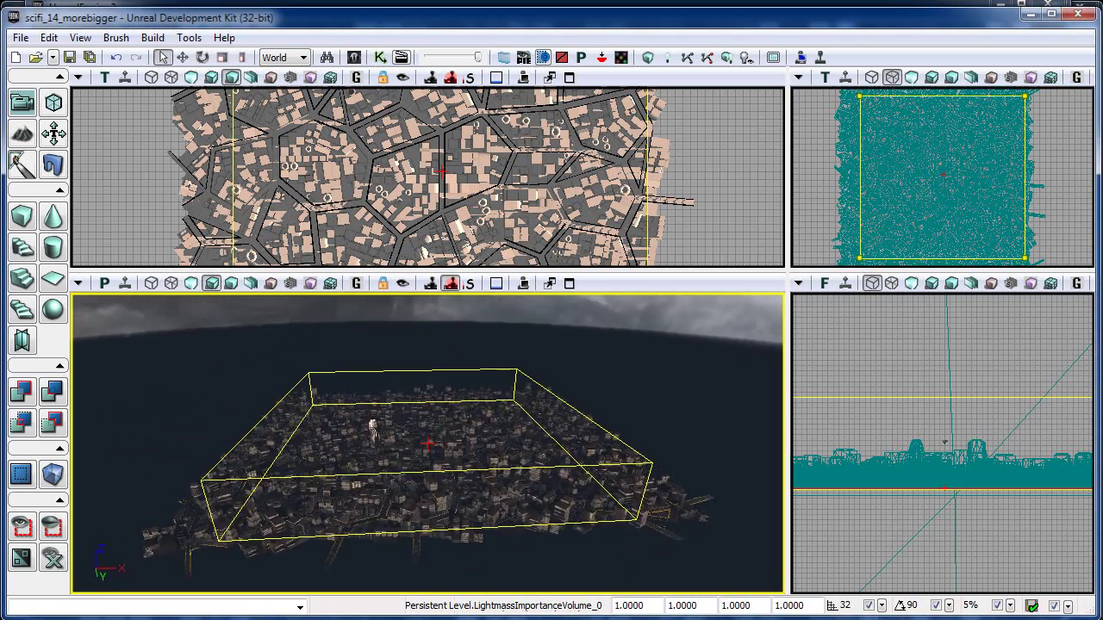
right_click_drag(431, 444, 380, 444)
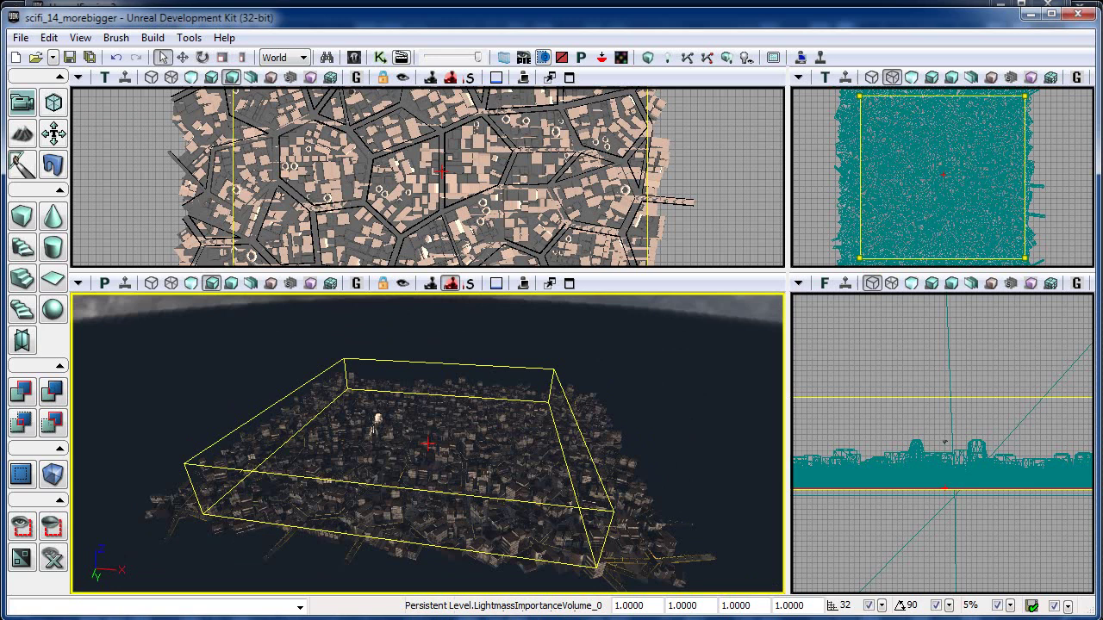
right_click_drag(684, 421, 664, 421)
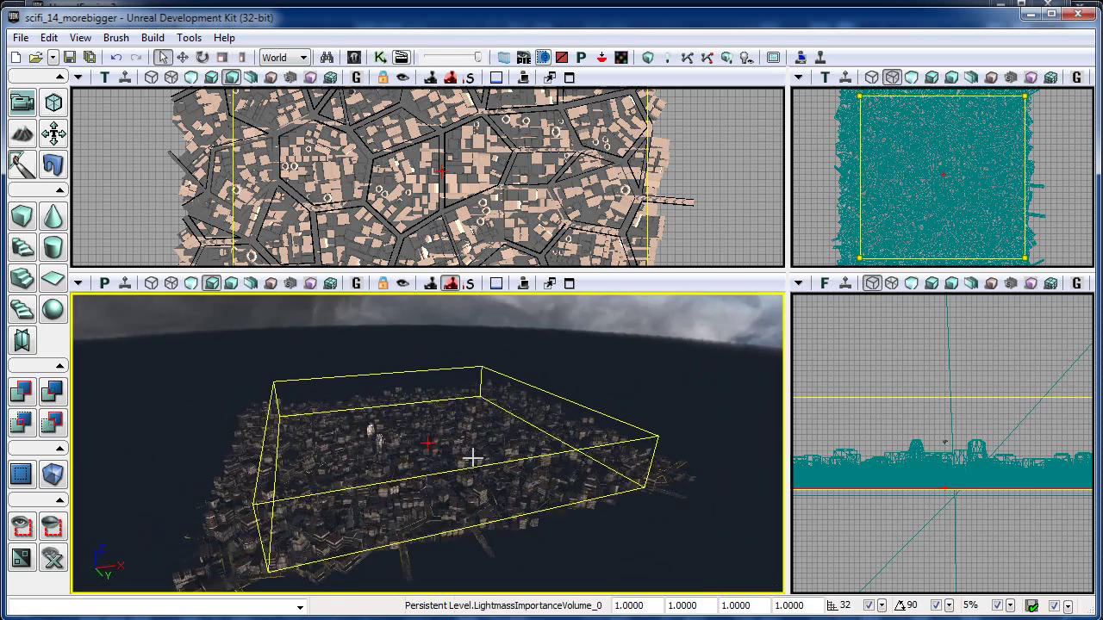
Select StaticMeshActor_1908, the purple tower, and frame the camera around it
left_click(378, 442)
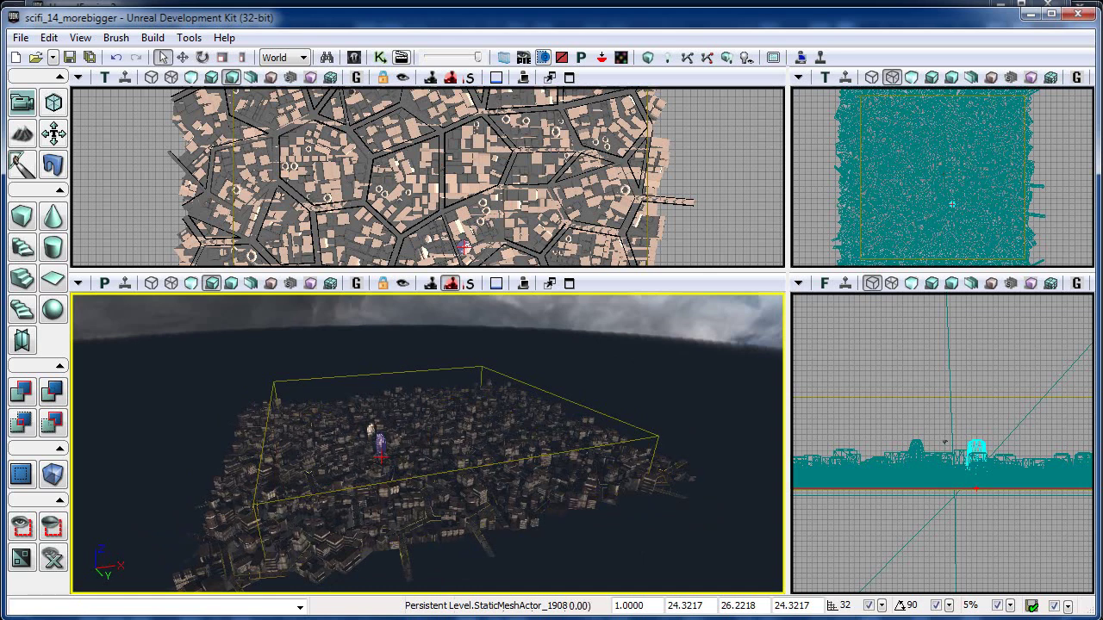
key("Home")
left_click_drag(580, 424, 643, 443)
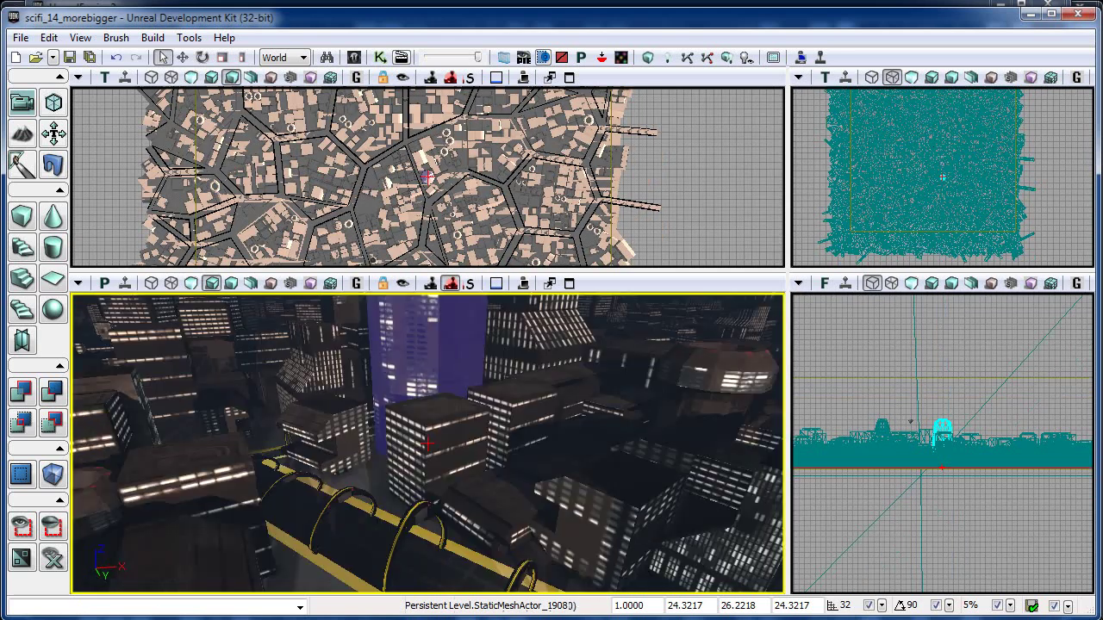
mouse_move(643, 443)
right_mouse_down()
mouse_move(643, 405)
mouse_move(672, 482)
mouse_move(595, 540)
mouse_move(638, 560)
mouse_move(537, 483)
right_mouse_up()
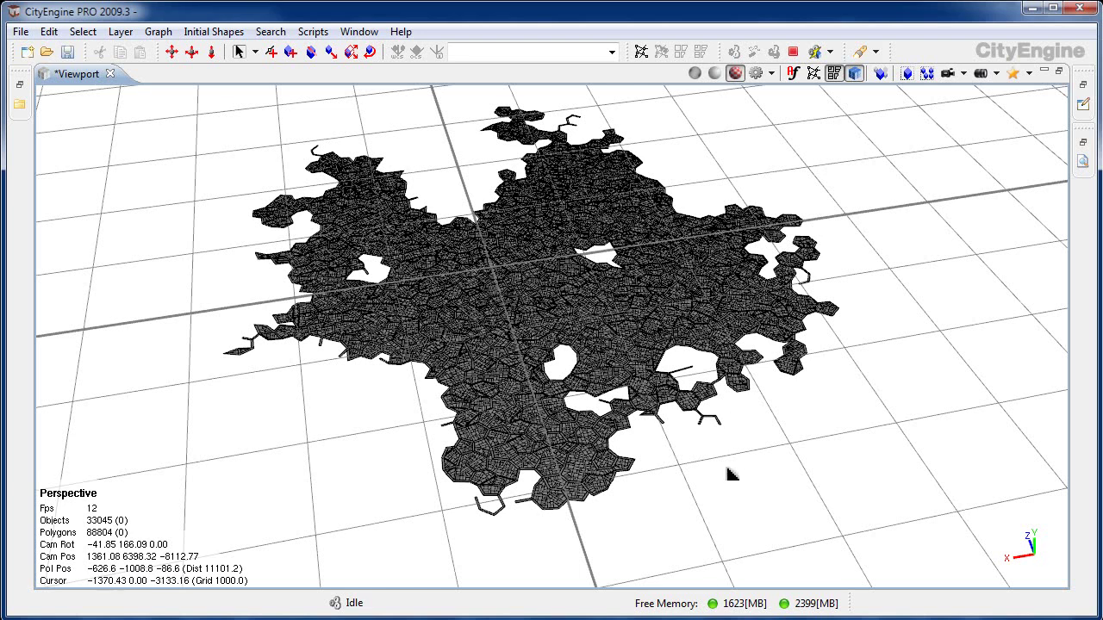
Restore the side panels with Ctrl+M and select Initial Shape Layers to generate the sci-fi block
scroll(756, 464, "down", 1)
scroll(715, 435, "up", 2)
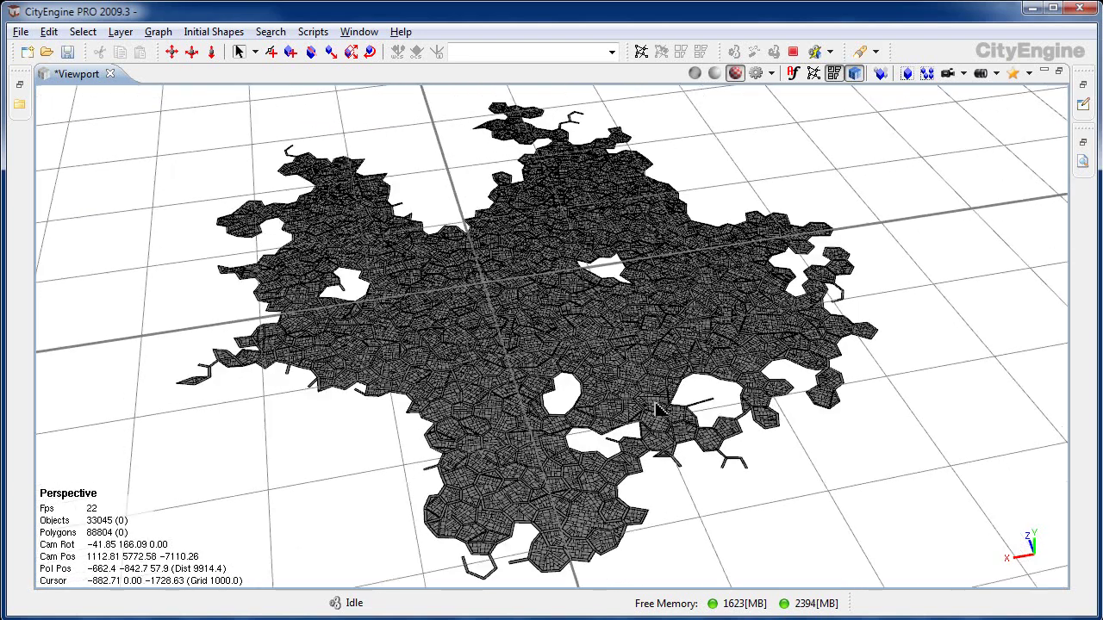
scroll(690, 417, "up", 2)
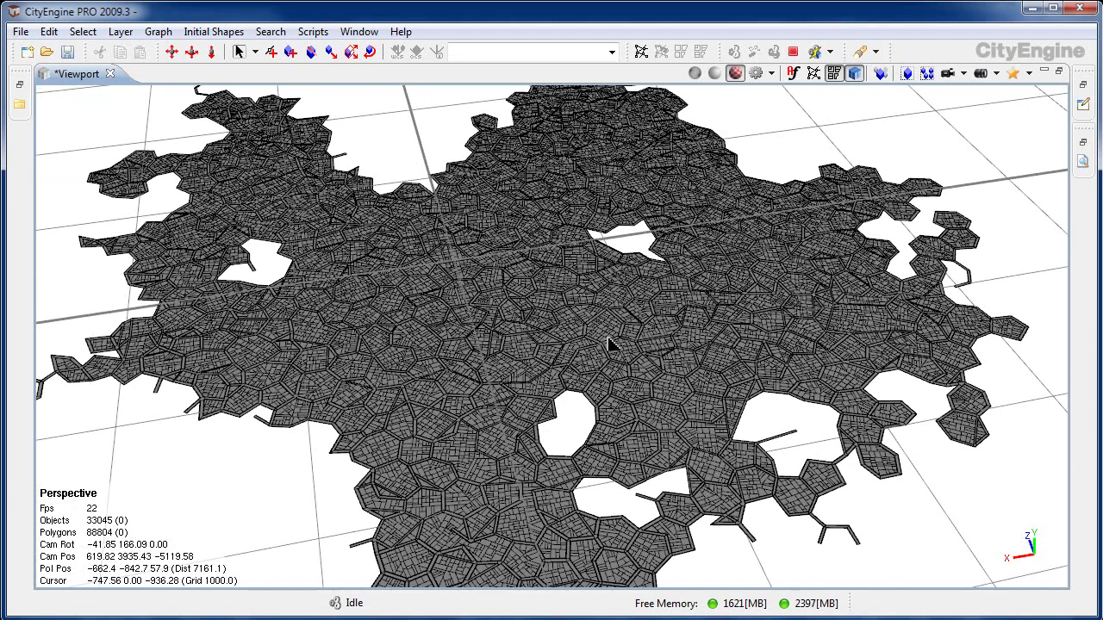
scroll(552, 362, "down", 2)
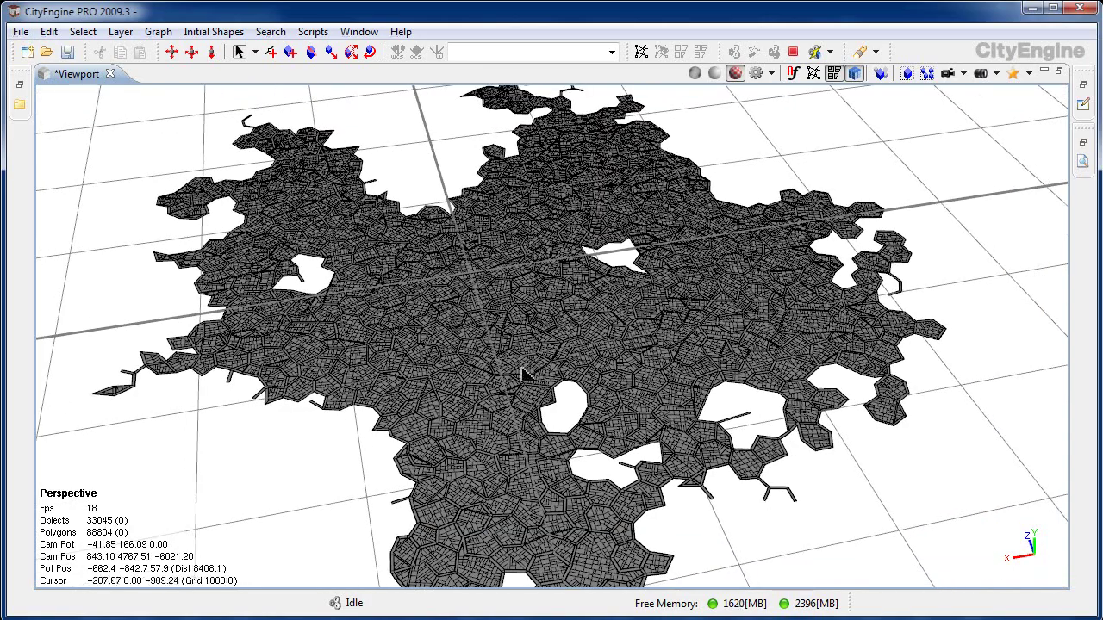
scroll(569, 371, "down", 3)
scroll(603, 383, "up", 2)
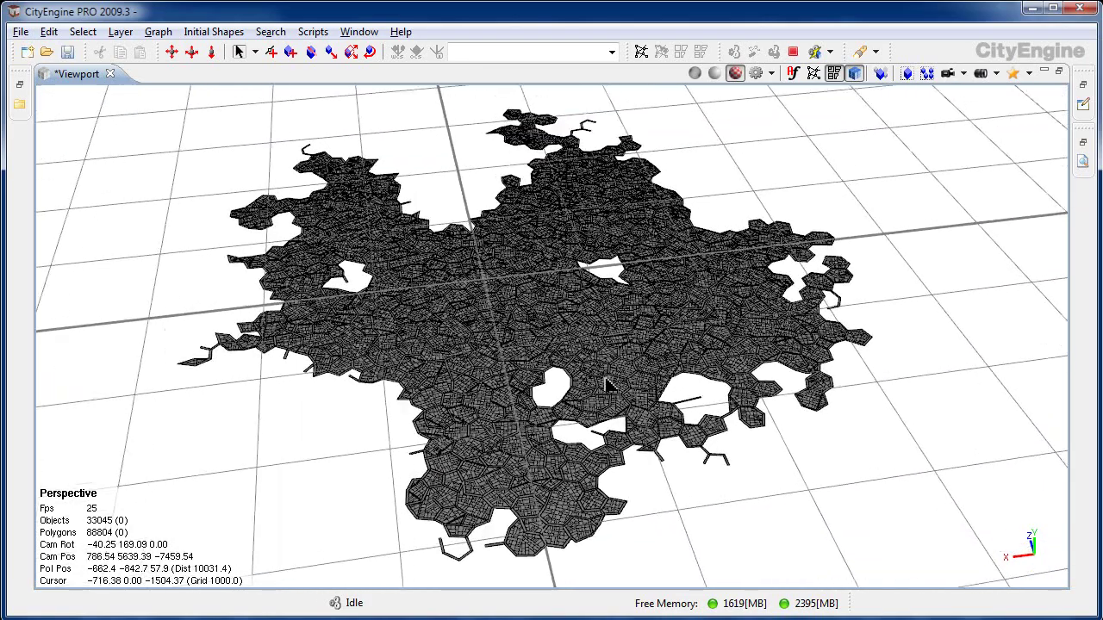
key("ctrl+m")
left_click(91, 499)
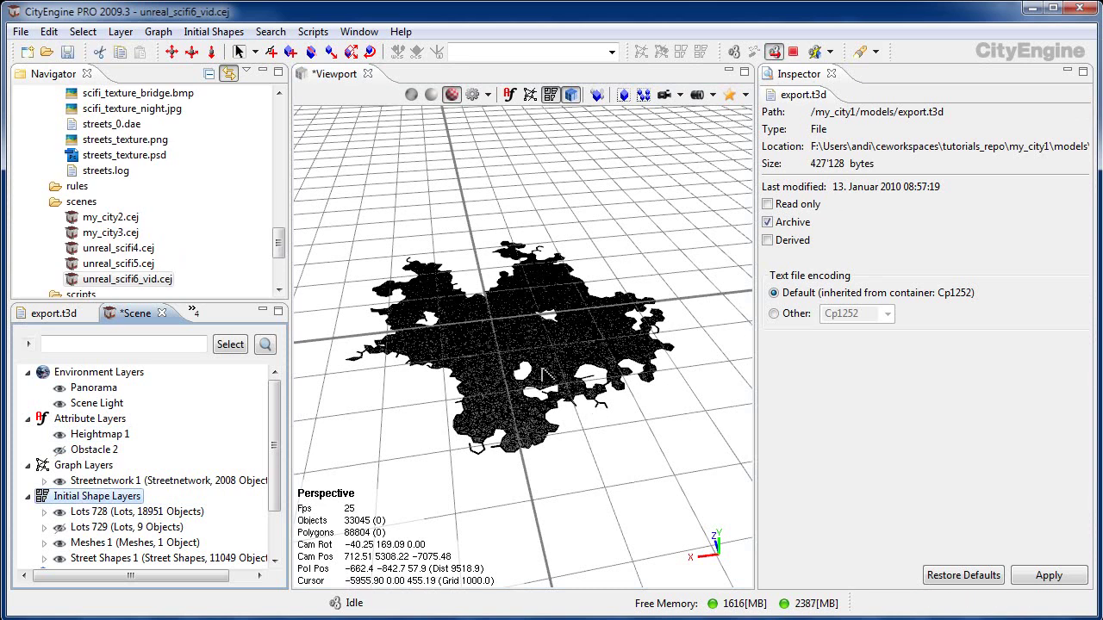
scroll(539, 373, "up", 2)
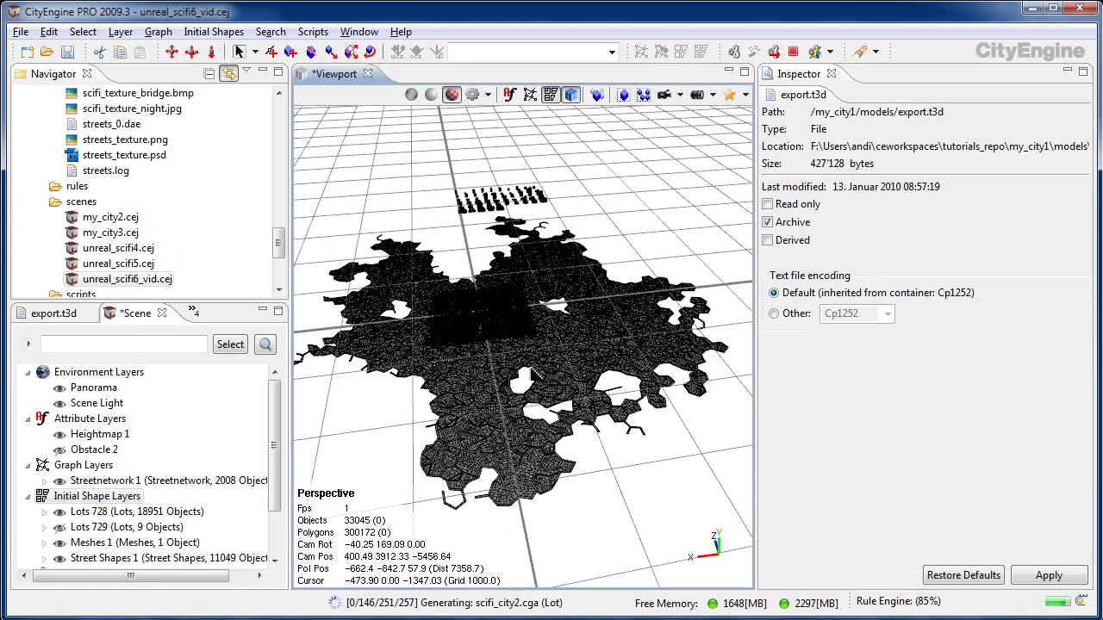
scroll(567, 373, "up", 2)
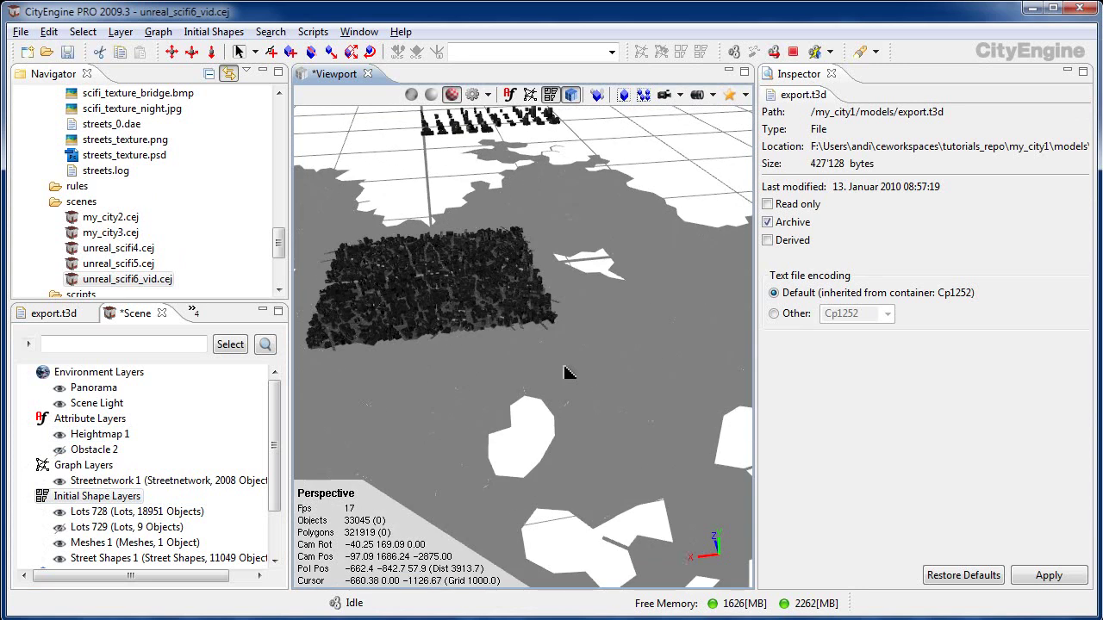
Select one generated lot, frame it, and orbit around it to review its scifi_city2.cga reports
left_click(458, 308)
key("f")
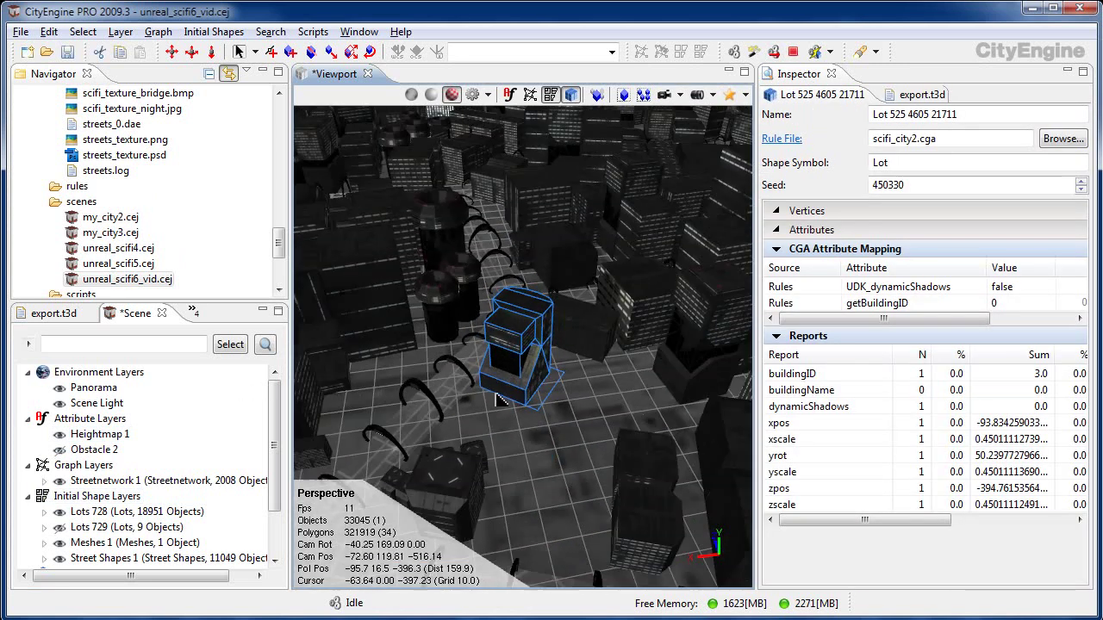
mouse_move(499, 398)
left_mouse_down("alt")
mouse_move(625, 338)
mouse_move(515, 362)
left_mouse_up("alt")
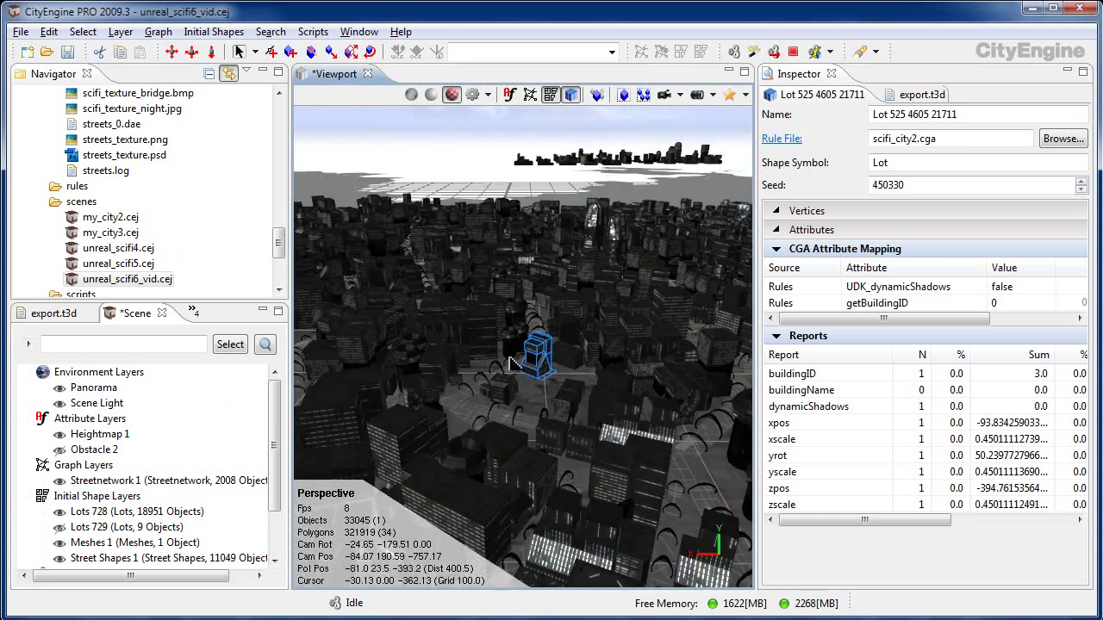
scroll(535, 374, "up", 5)
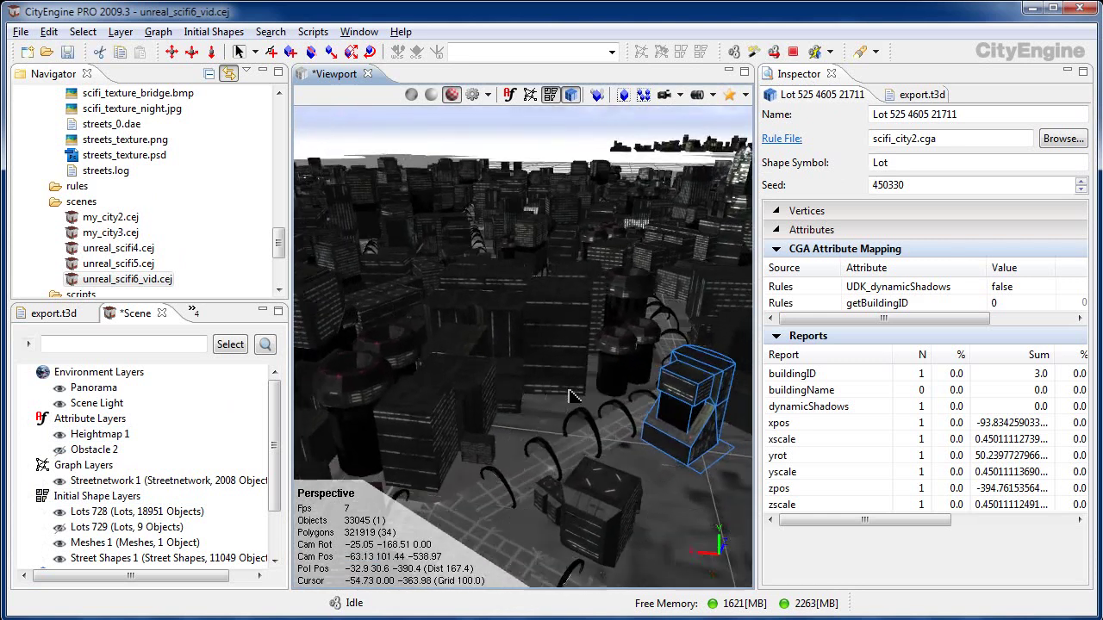
scroll(556, 336, "down", 1)
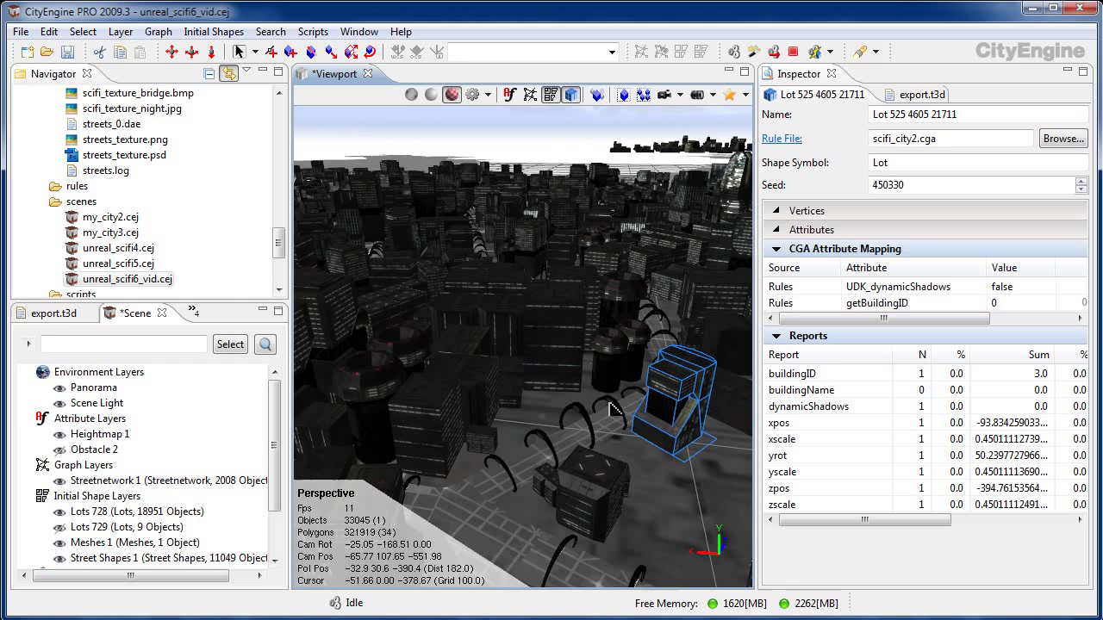
scroll(583, 421, "down", 3)
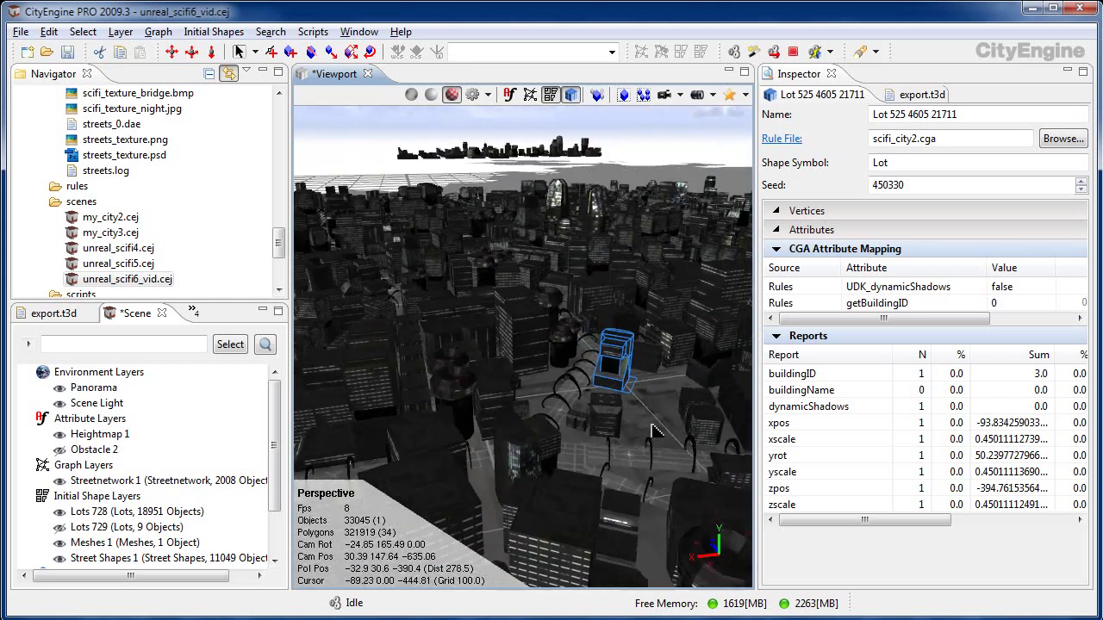
mouse_move(584, 421)
left_mouse_down("alt")
mouse_move(596, 435)
mouse_move(569, 414)
left_mouse_up("alt")
scroll(596, 435, "down", 3)
scroll(569, 413, "up", 3)
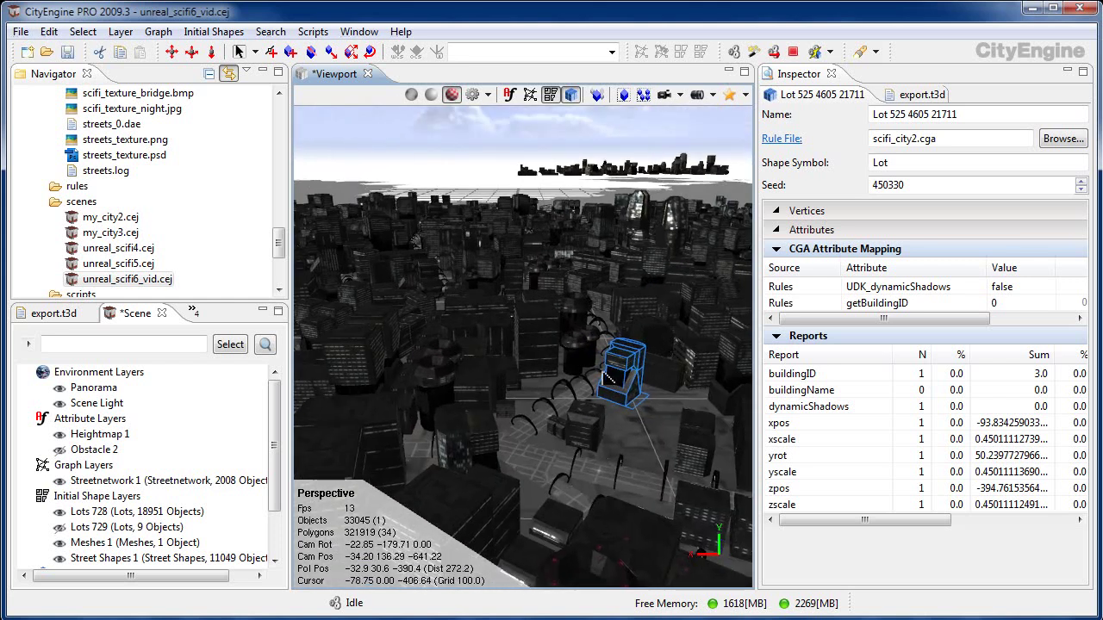
Select the distant skyline shape and frame the view on it
left_click(595, 172)
key("f")
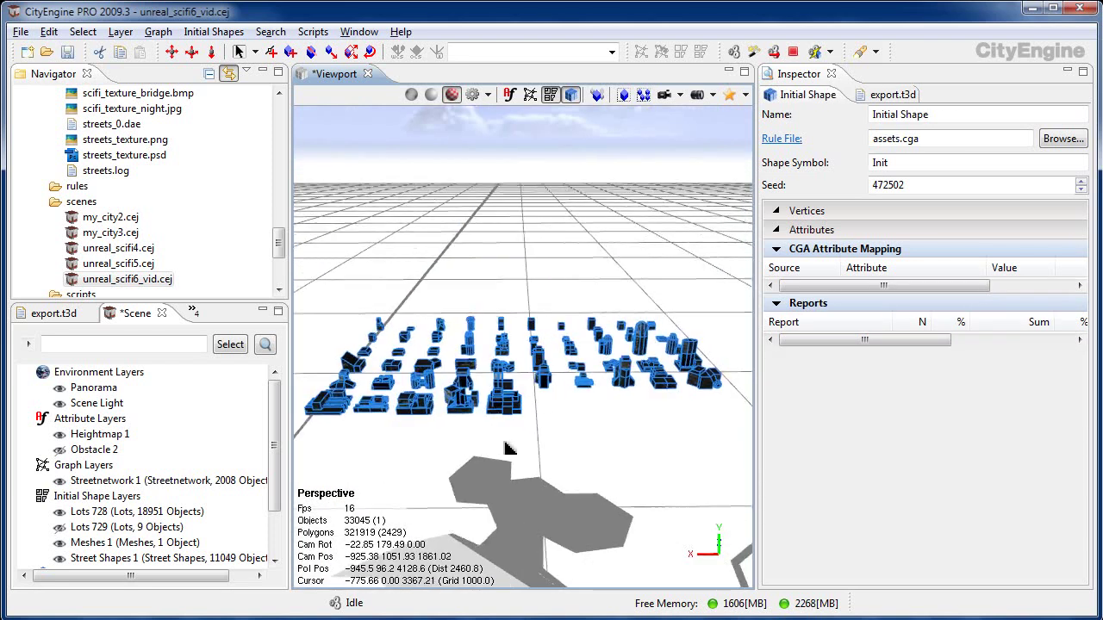
scroll(517, 413, "up", 2)
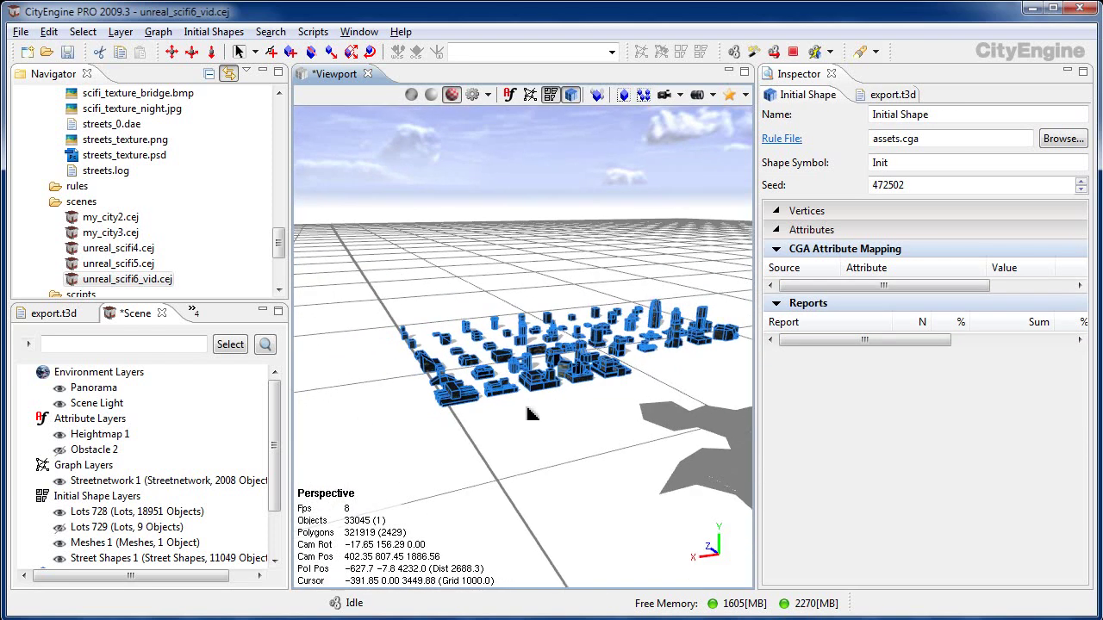
scroll(573, 457, "up", 3)
Clear the selection and orbit around the building assets to pull back
left_click(591, 505)
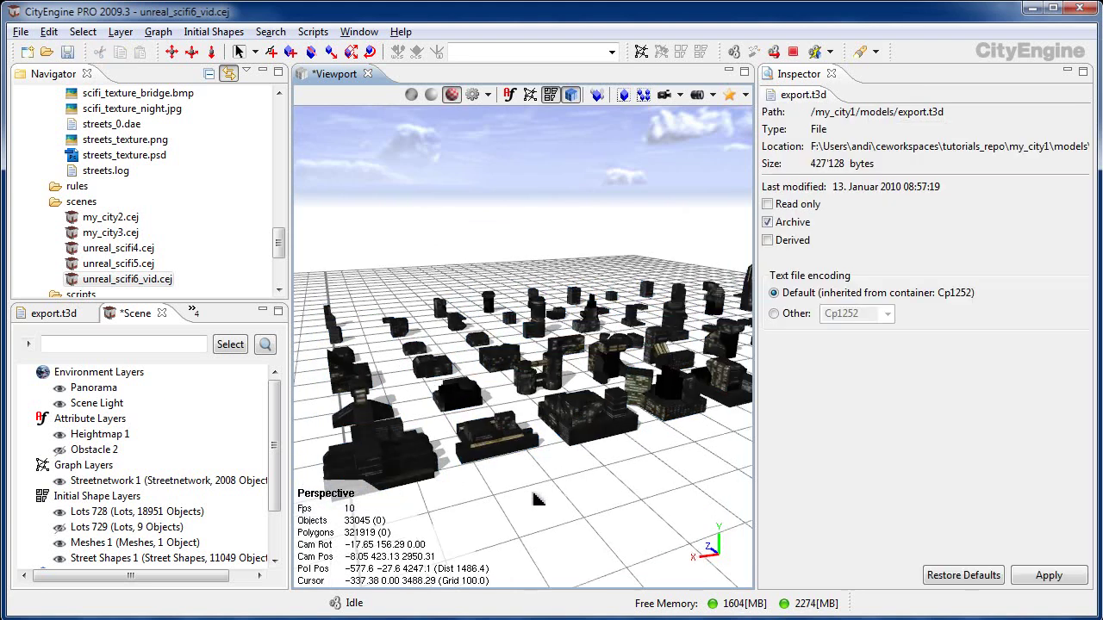
mouse_move(537, 510)
left_mouse_down("alt")
mouse_move(522, 524)
mouse_move(577, 480)
mouse_move(564, 472)
left_mouse_up("alt")
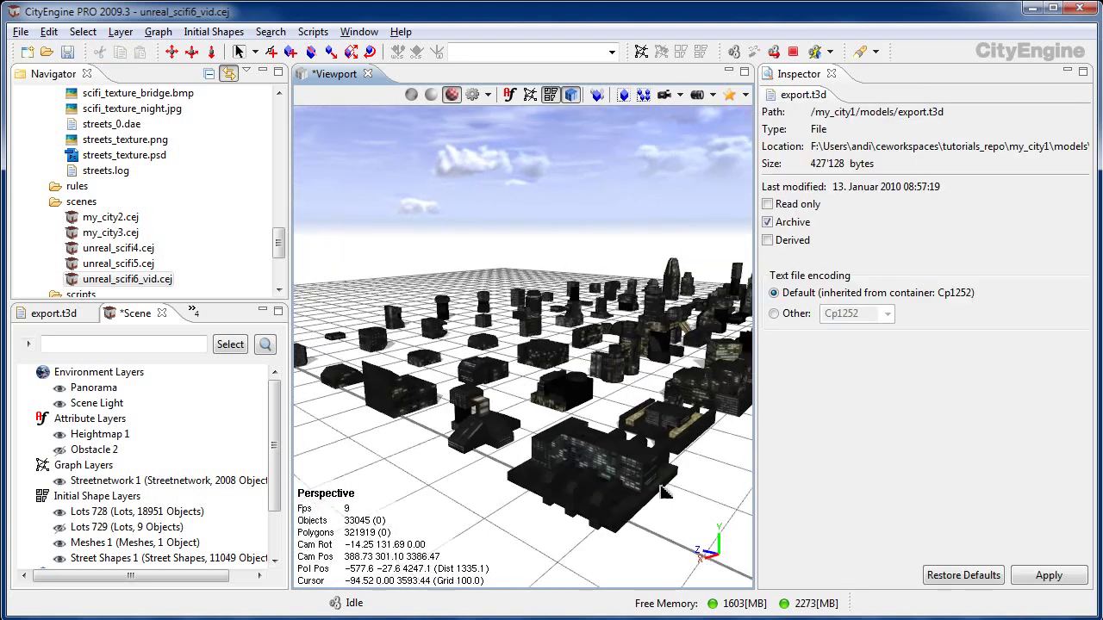
scroll(562, 472, "up", 2)
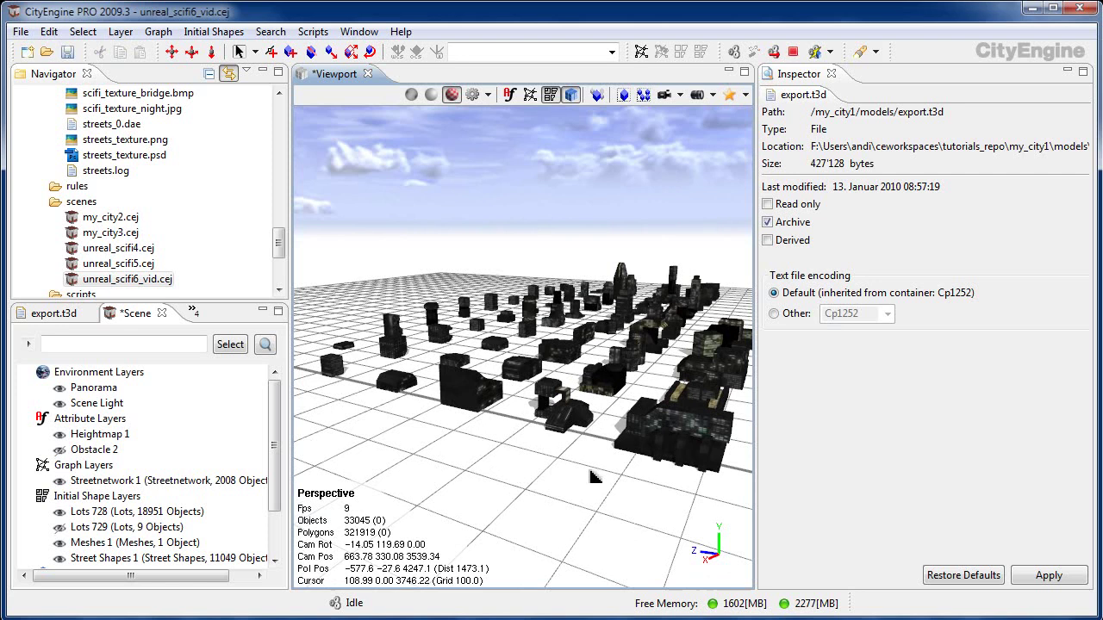
mouse_move(612, 472)
left_mouse_down("alt")
mouse_move(655, 444)
mouse_move(629, 444)
mouse_move(703, 442)
mouse_move(512, 443)
left_mouse_up("alt")
scroll(655, 444, "up", 2)
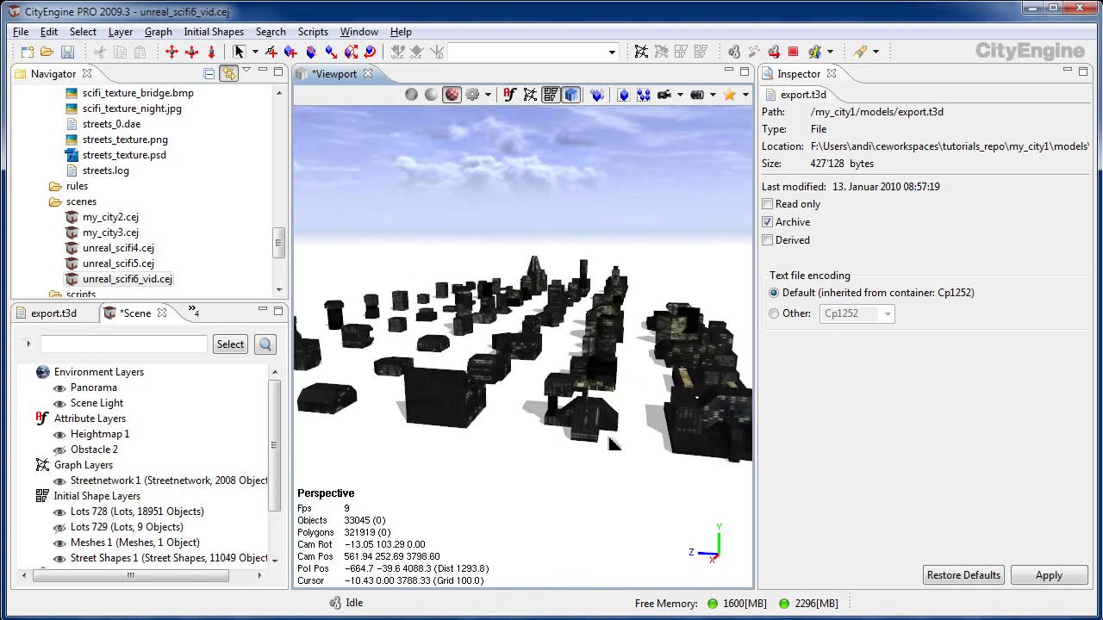
right_click_drag(512, 443, 559, 435, "alt")
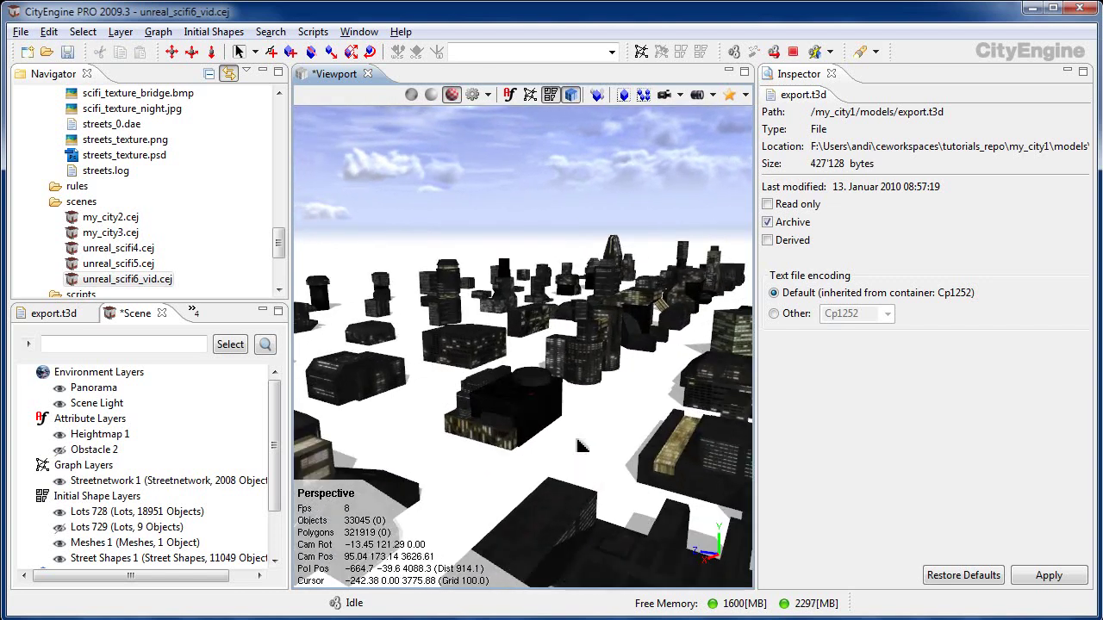
left_click_drag(559, 435, 624, 436, "alt")
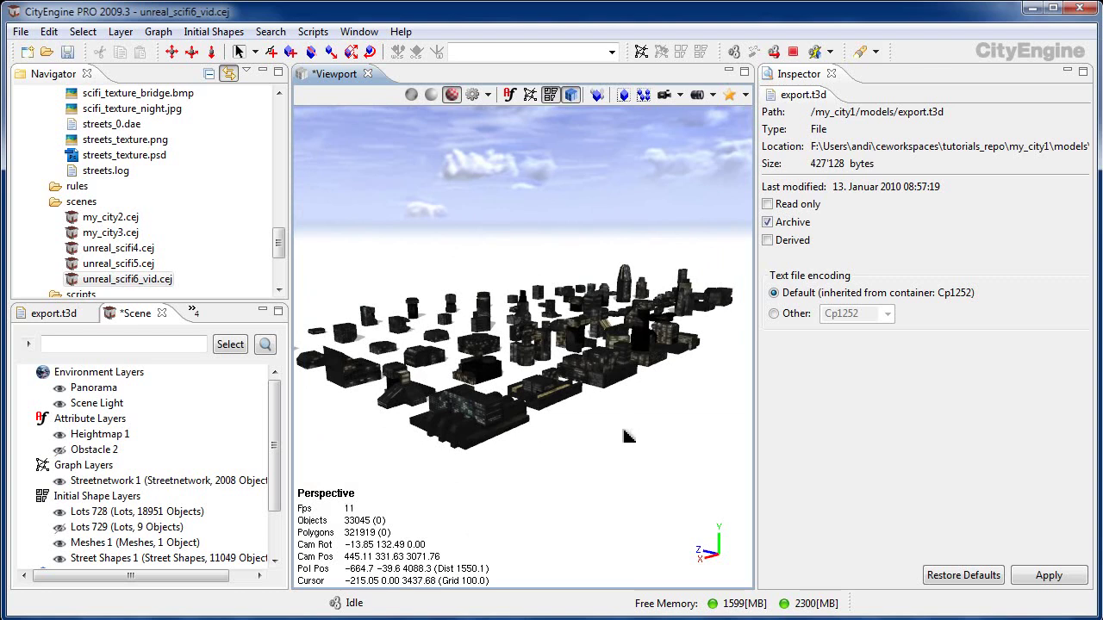
Frame the whole terrain, then select a building lot and frame it closely
key("a")
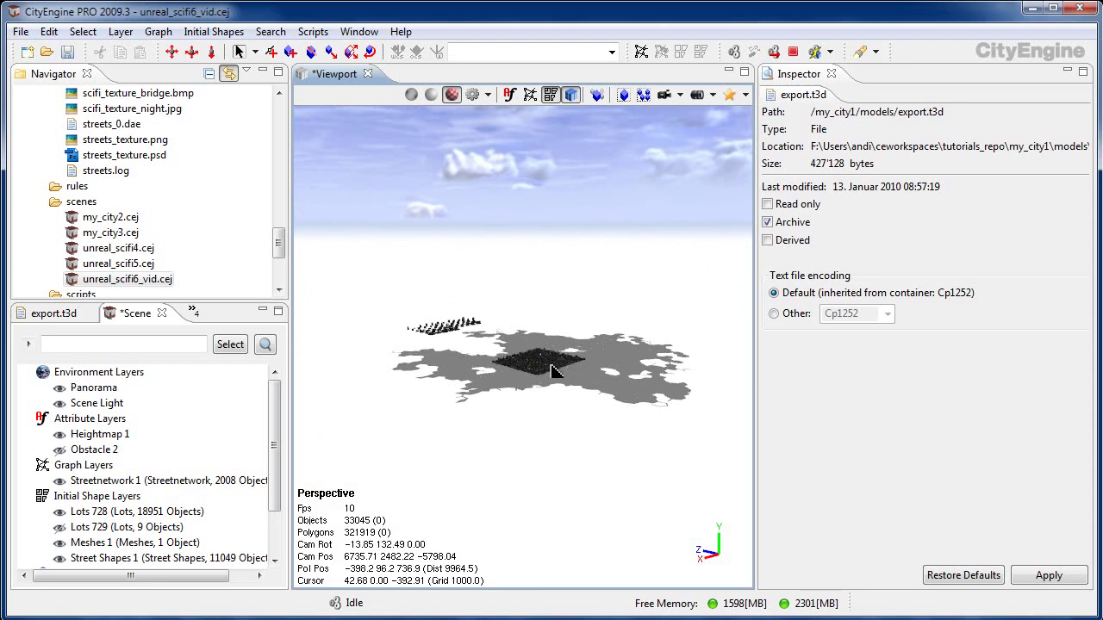
left_click(552, 367)
key("f")
right_click_drag(562, 405, 600, 380, "alt")
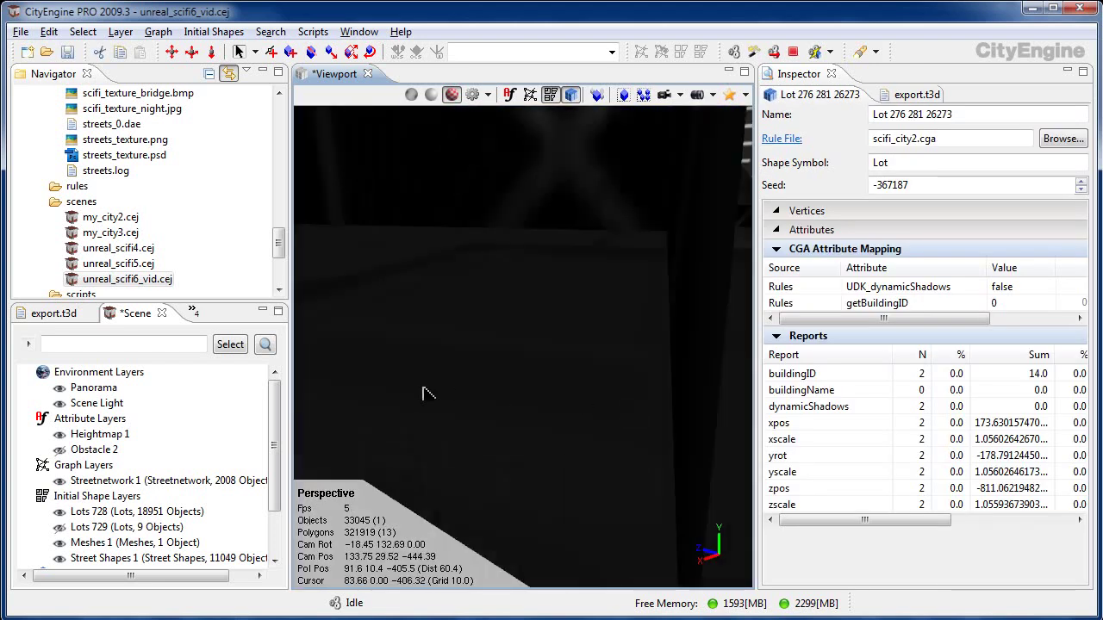
left_click_drag(601, 379, 565, 385, "alt")
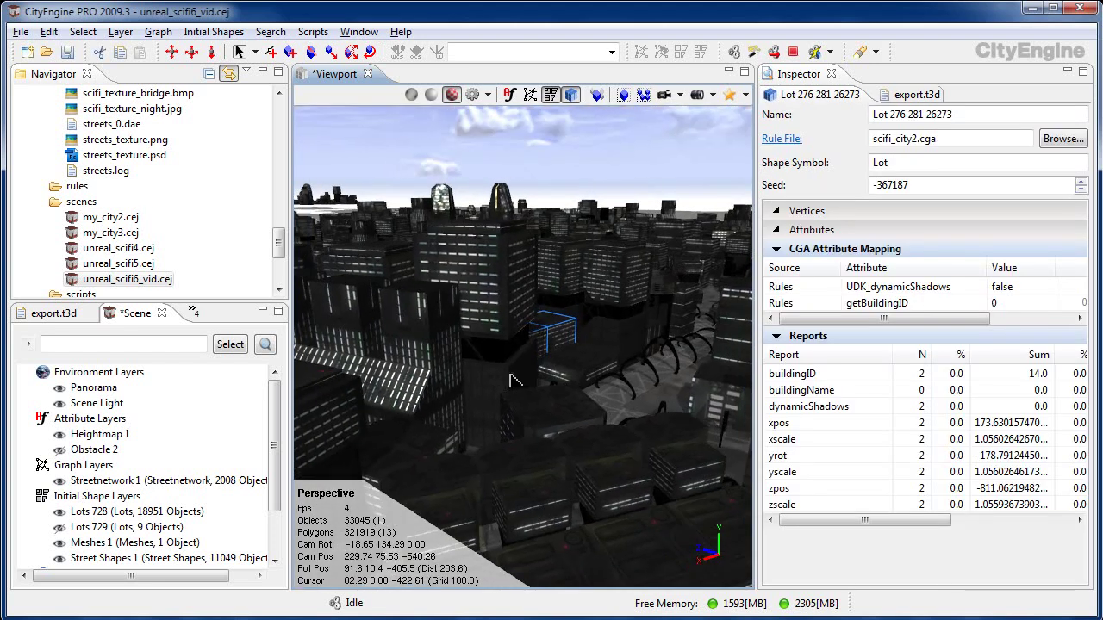
mouse_move(564, 386)
right_mouse_down("alt")
mouse_move(600, 405)
mouse_move(556, 382)
right_mouse_up("alt")
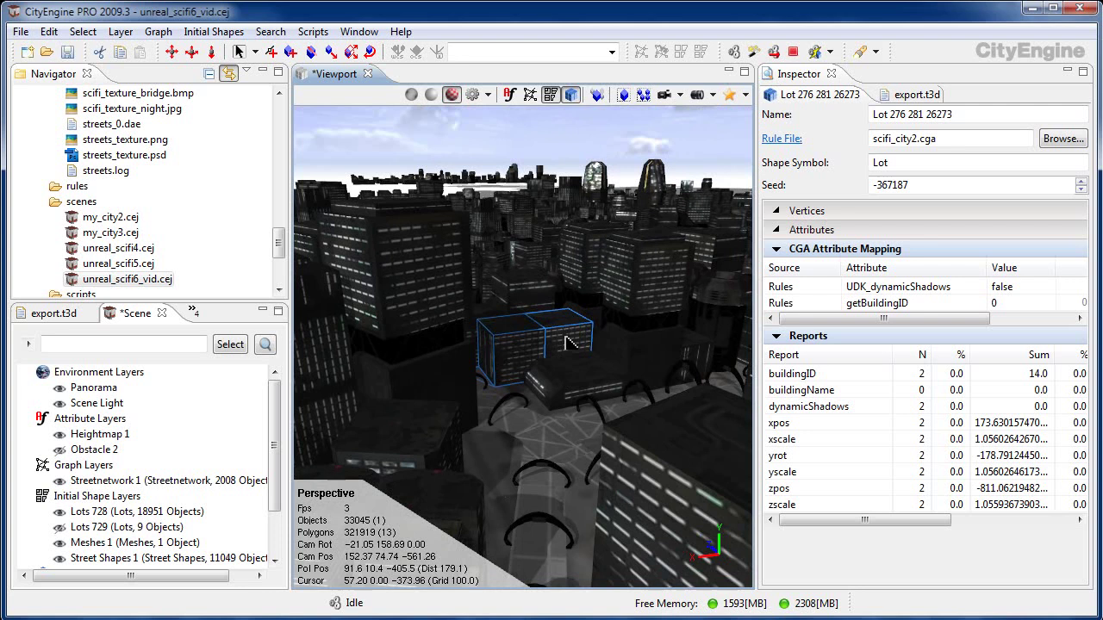
Orbit around the selected lot to view it from several sides
right_click_drag(664, 400, 463, 442, "alt")
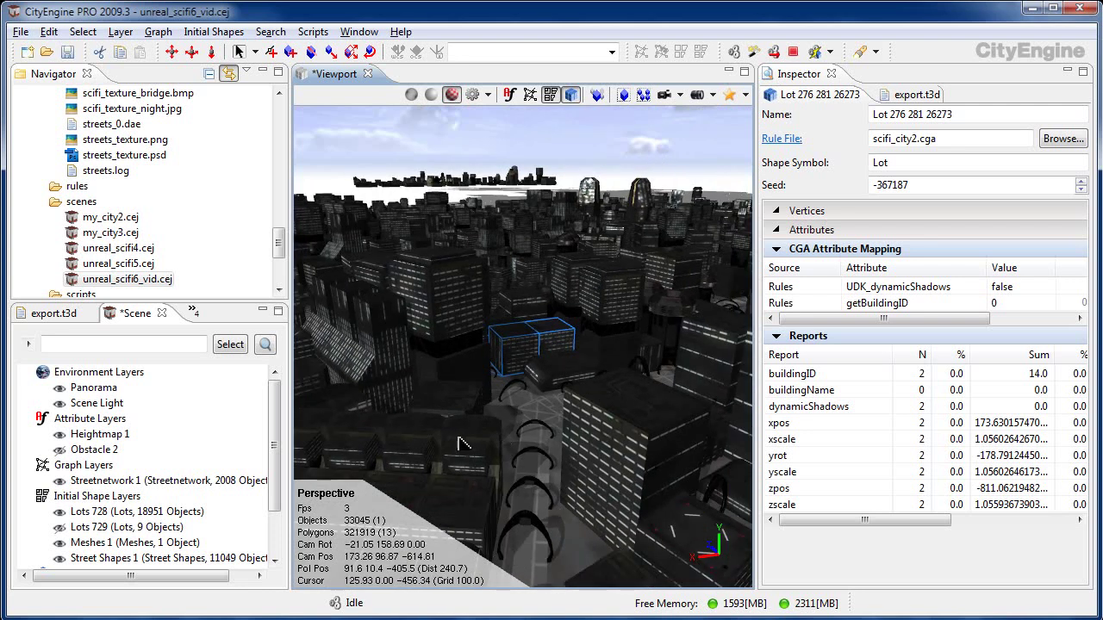
left_click_drag(462, 442, 532, 383, "alt")
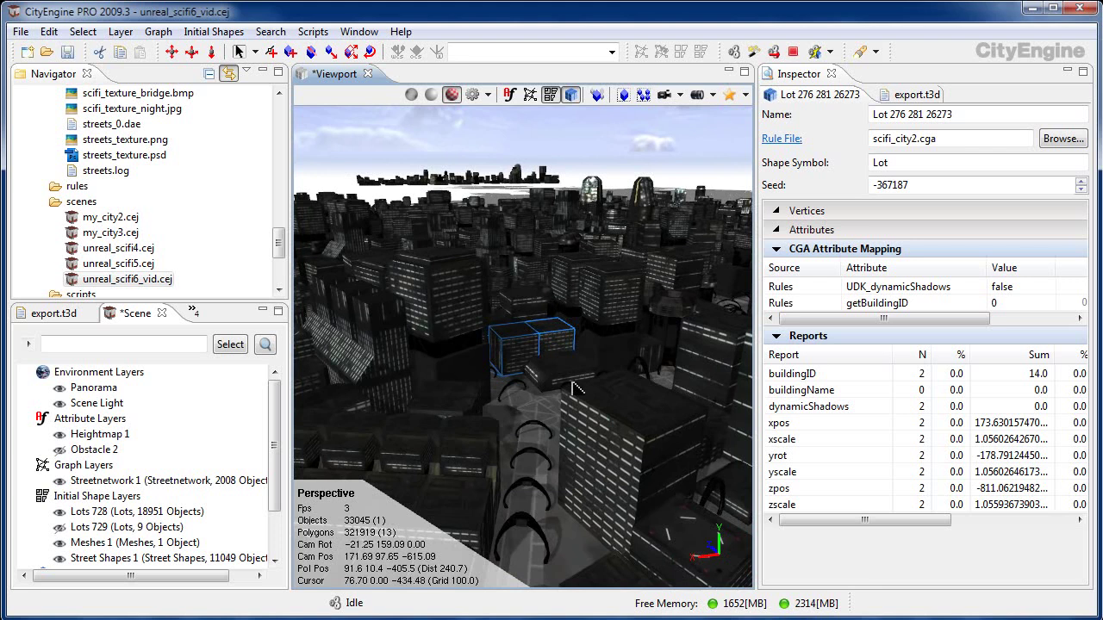
left_click_drag(562, 391, 891, 407, "alt")
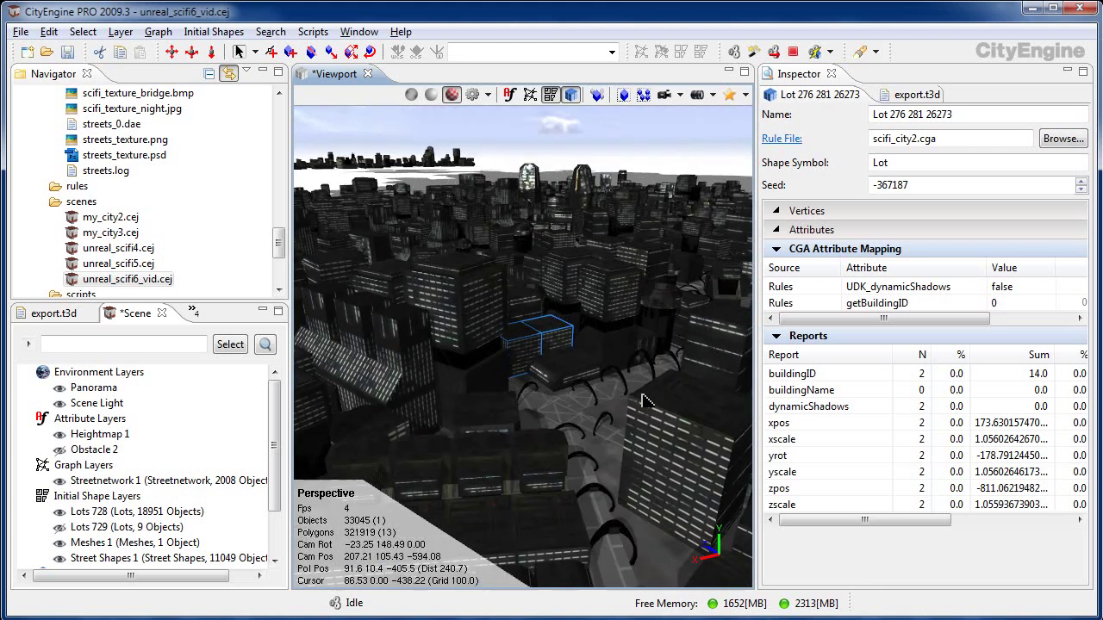
left_click_drag(517, 396, 689, 397, "alt")
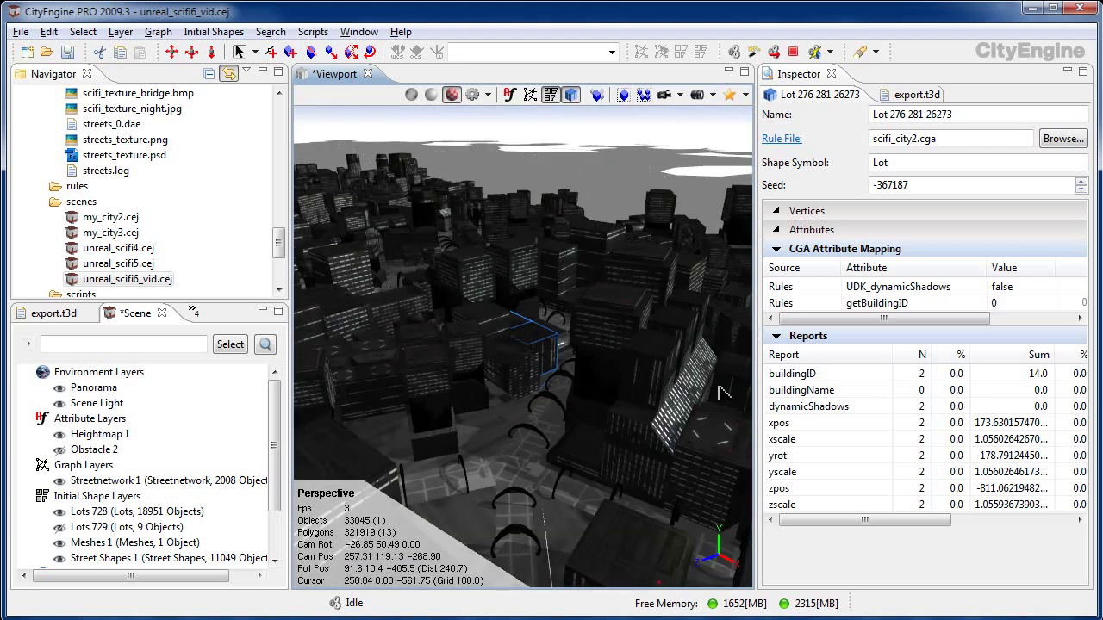
right_click_drag(689, 397, 466, 395, "alt")
Select a neighbouring building lot and orbit closer to it
scroll(465, 395, "down", 1)
left_click(465, 395)
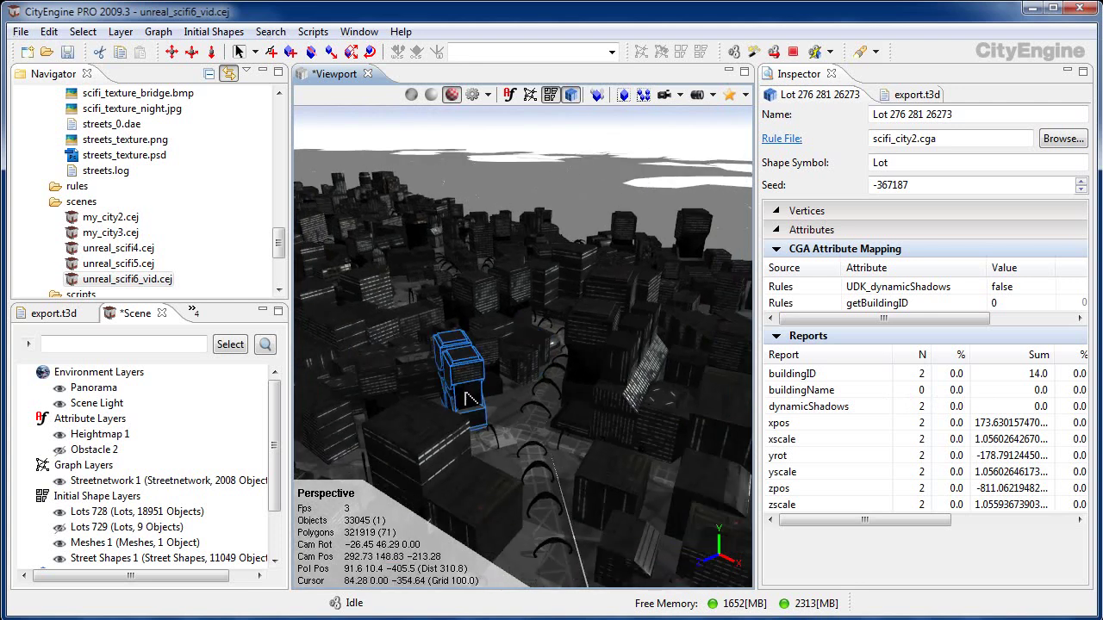
left_click_drag(455, 414, 538, 415, "alt")
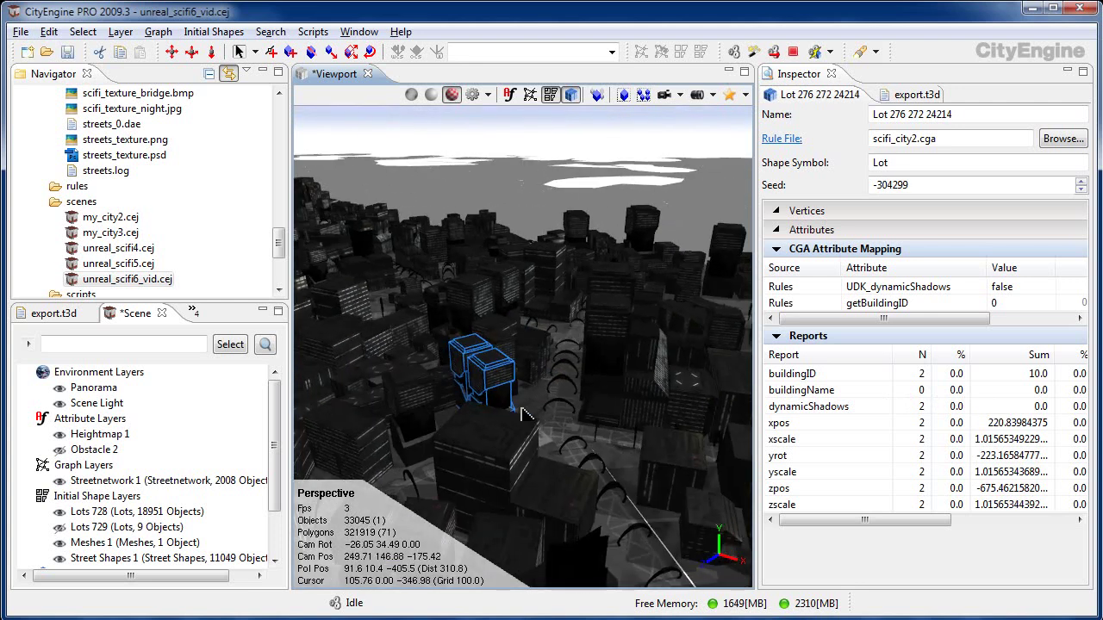
scroll(538, 416, "up", 2)
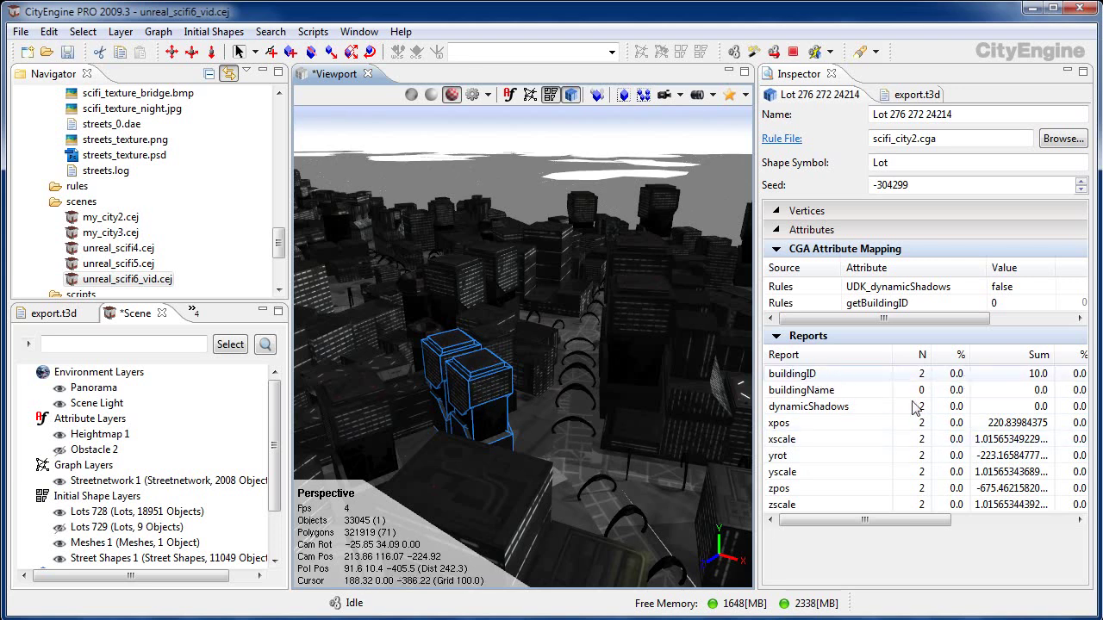
scroll(577, 424, "down", 3)
Orbit and zoom around the selected buildings from several angles
left_click_drag(529, 423, 654, 429, "alt")
scroll(576, 424, "up", 3)
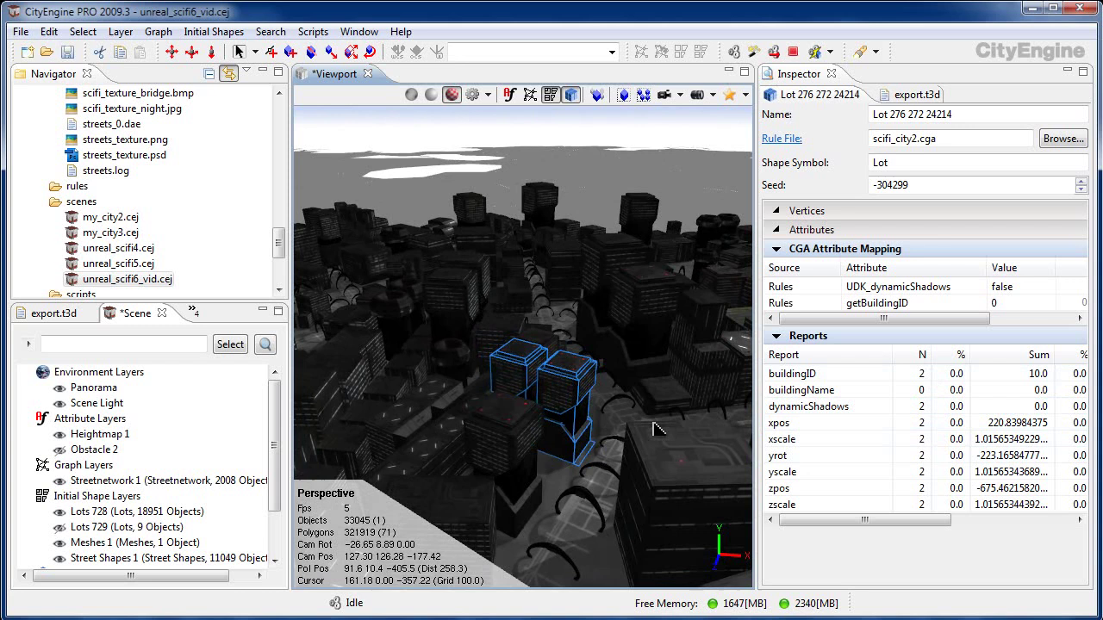
scroll(653, 429, "down", 3)
mouse_move(652, 428)
left_mouse_down("alt")
mouse_move(608, 392)
mouse_move(569, 407)
left_mouse_up("alt")
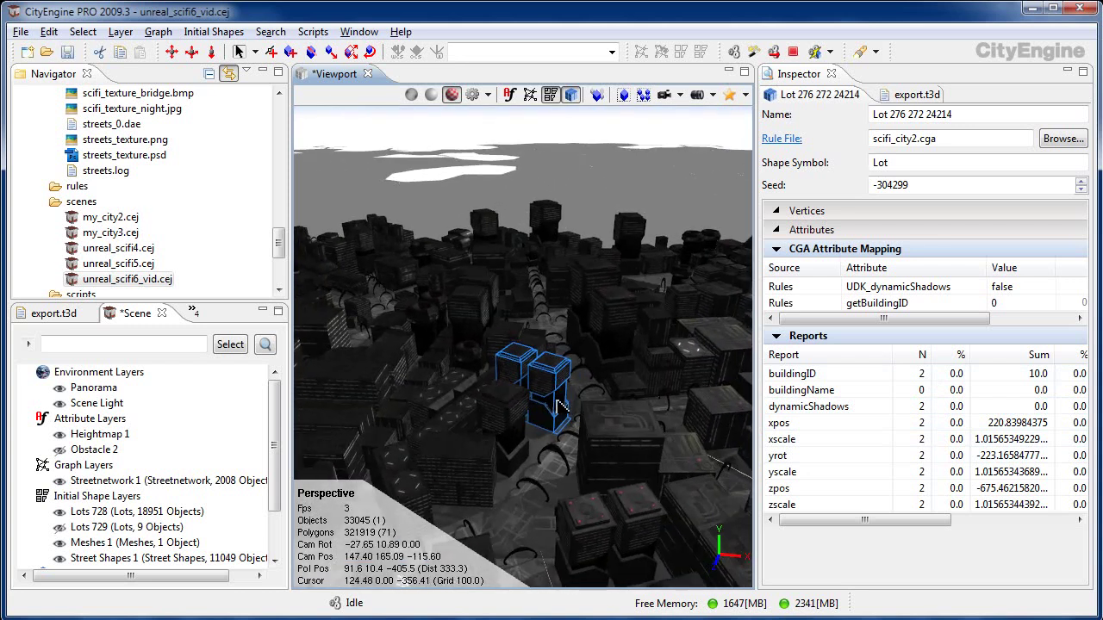
scroll(593, 407, "up", 3)
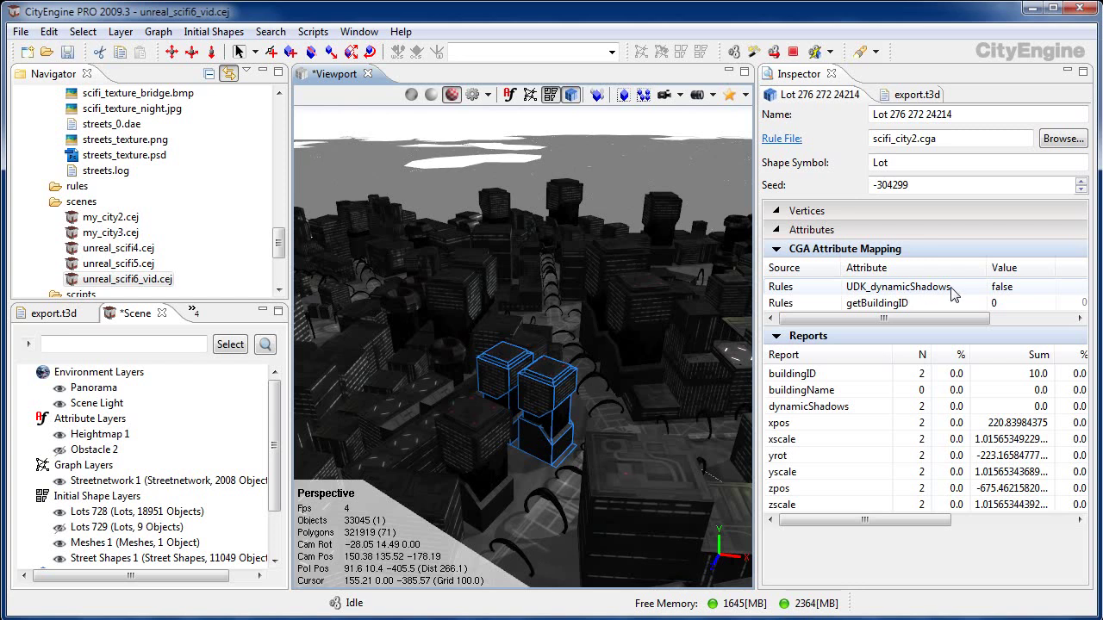
scroll(514, 431, "down", 3)
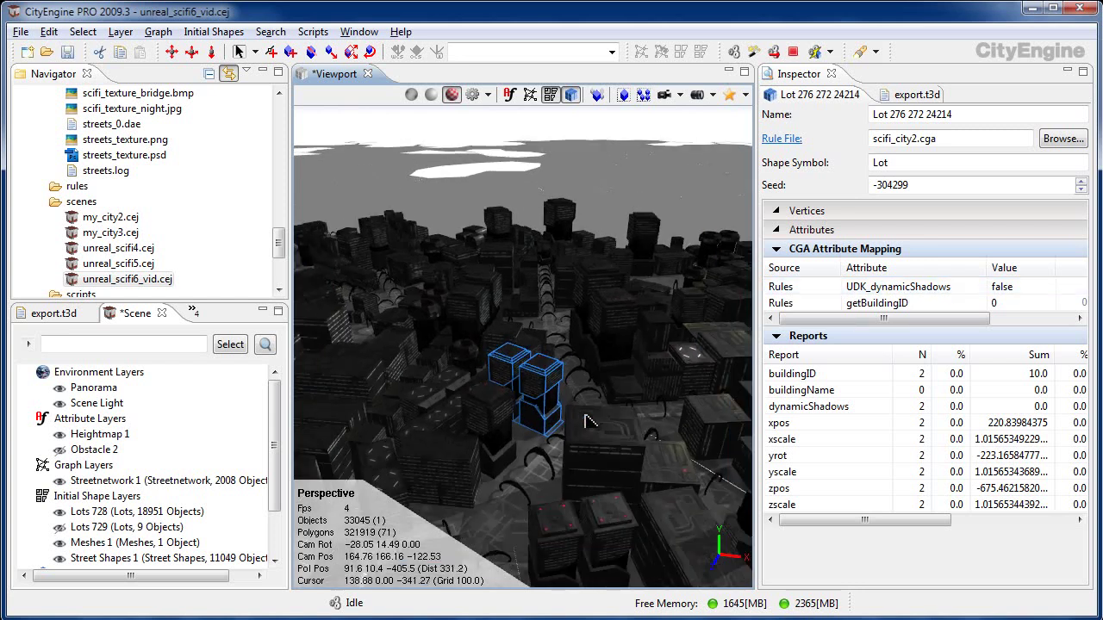
left_click_drag(515, 431, 655, 433, "alt")
scroll(626, 434, "up", 5)
scroll(637, 433, "down", 2)
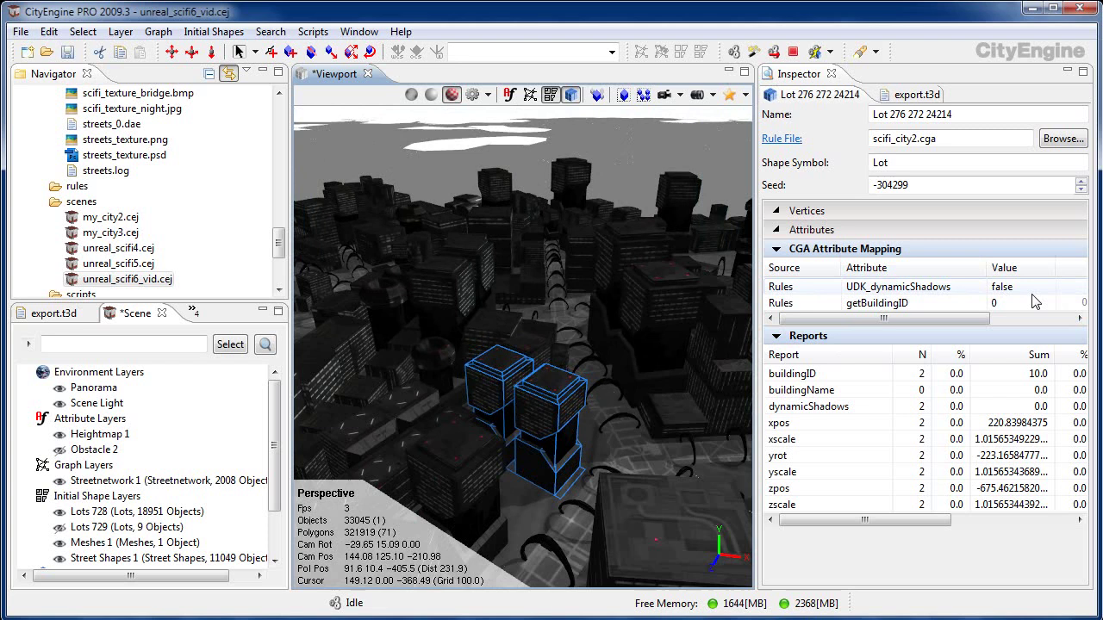
Zoom out and rotate to an overview of the whole city
scroll(517, 465, "down", 2)
scroll(558, 461, "down", 2)
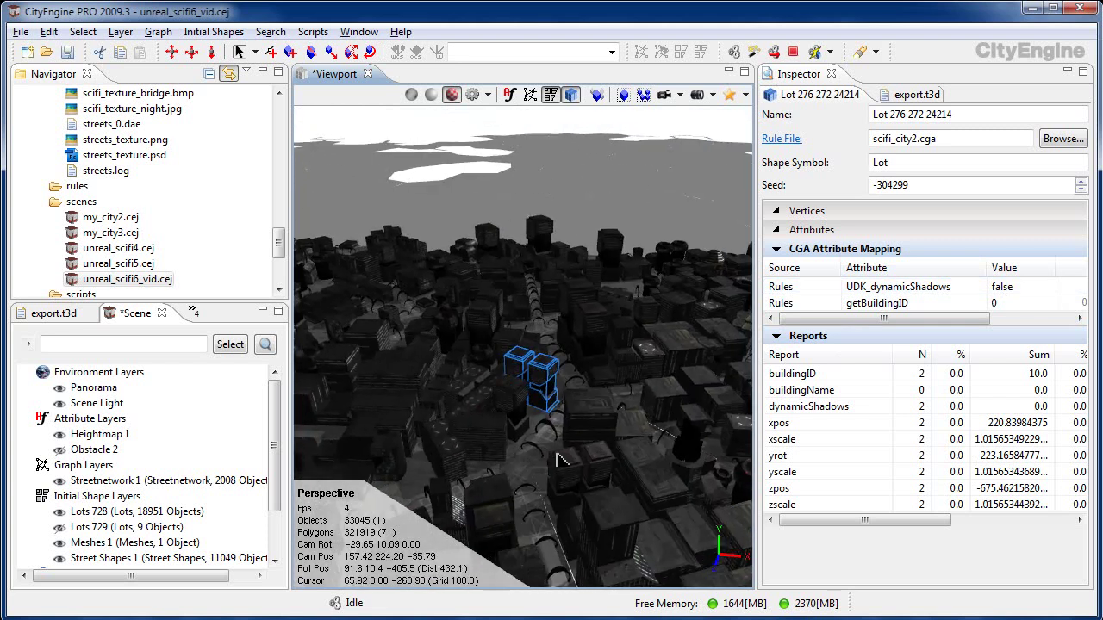
scroll(558, 461, "down", 2)
scroll(482, 448, "down", 2)
scroll(414, 448, "down", 2)
scroll(387, 463, "down", 2)
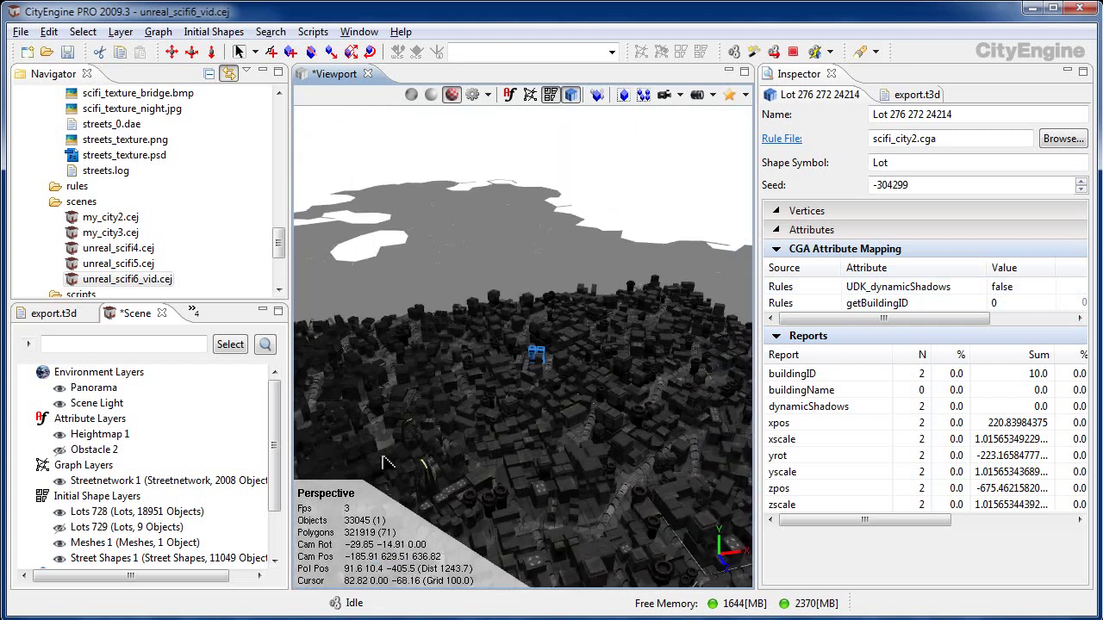
left_click_drag(388, 463, 561, 431, "alt")
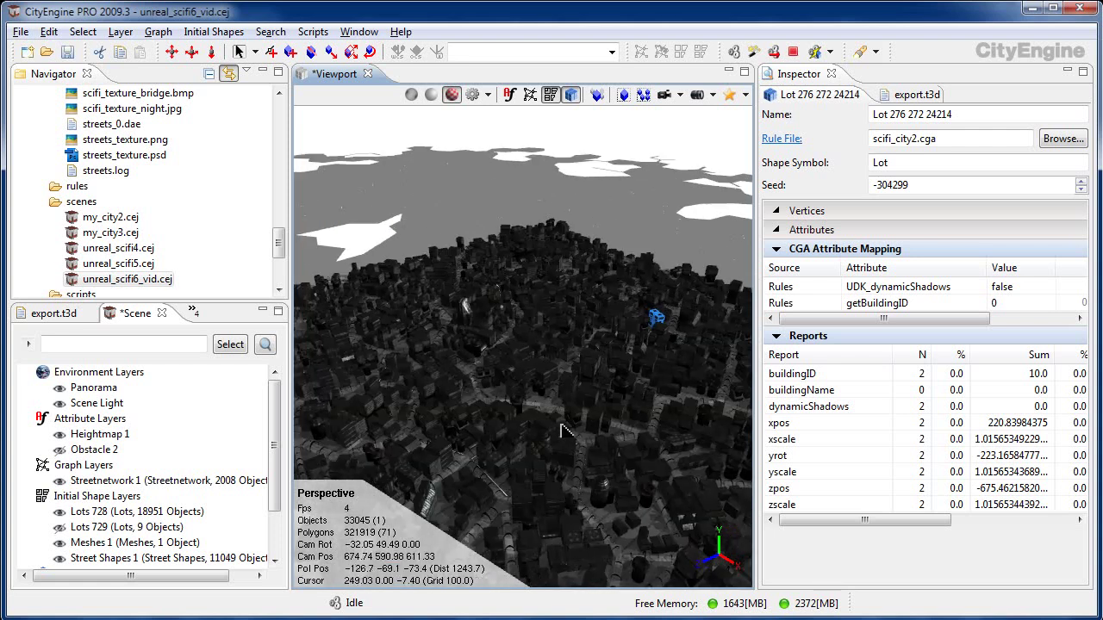
scroll(561, 431, "down", 2)
scroll(521, 427, "down", 2)
Select a rectangular block of buildings and start a Batch Generate and Export
mouse_move(521, 426)
left_mouse_down("alt")
mouse_move(495, 348)
mouse_move(595, 465)
left_mouse_up("alt")
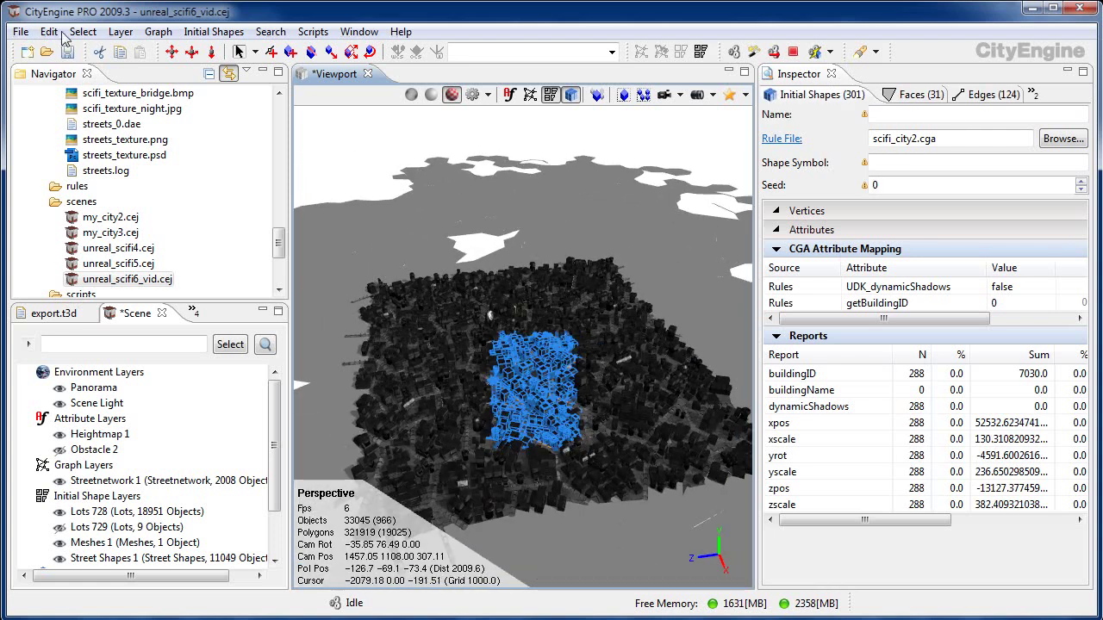
left_click(21, 32)
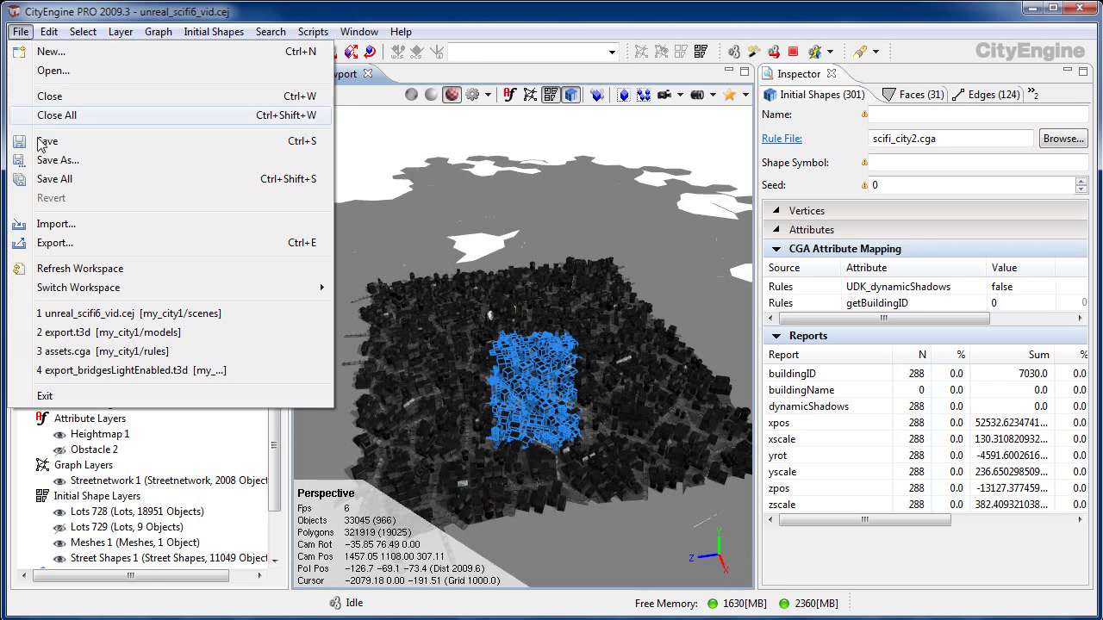
left_click(82, 248)
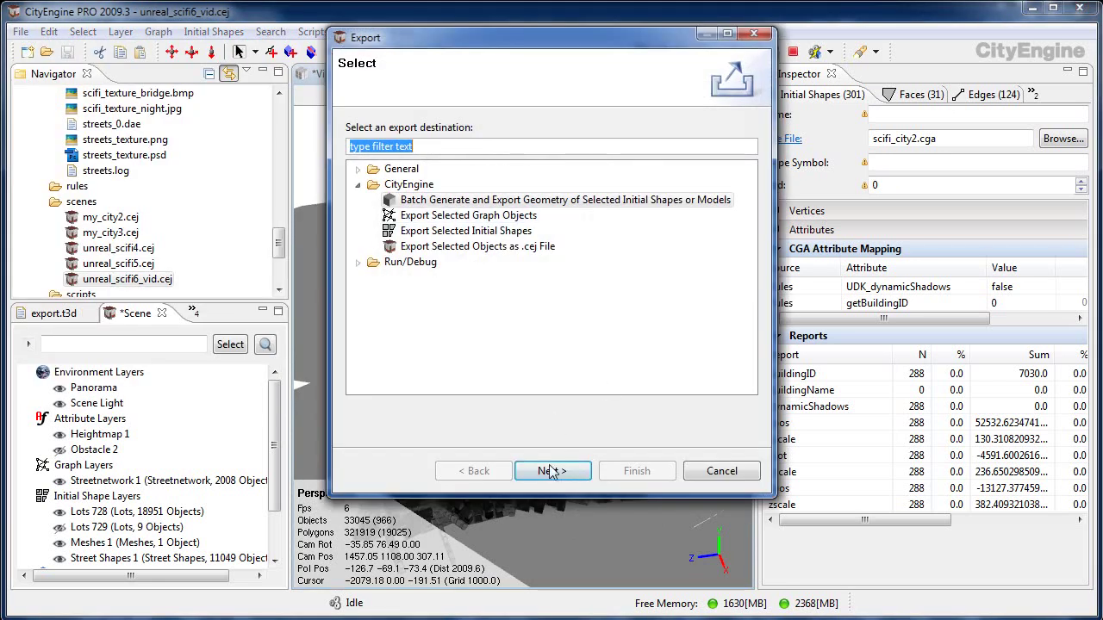
left_click(554, 469)
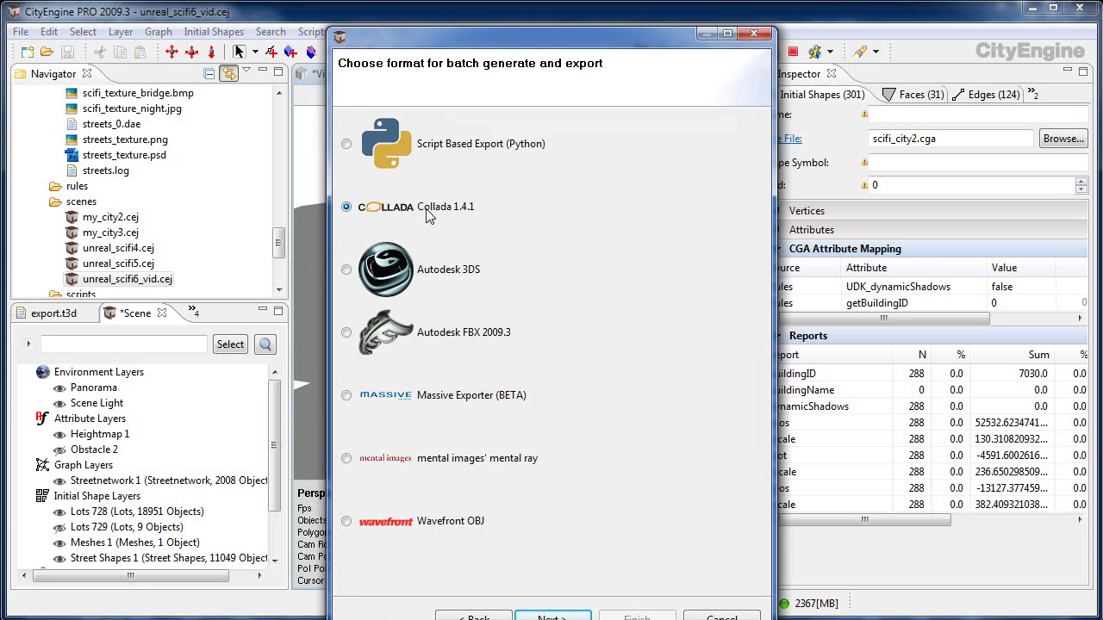
Export as Collada through the write_t3d.py Python export script
left_click(552, 617)
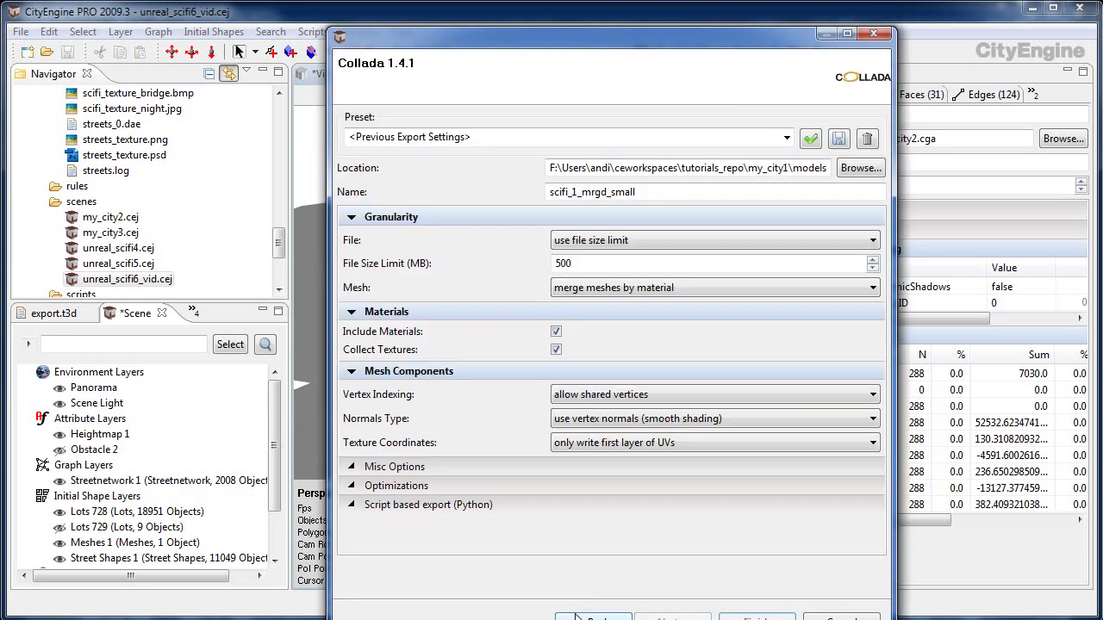
left_click(368, 511)
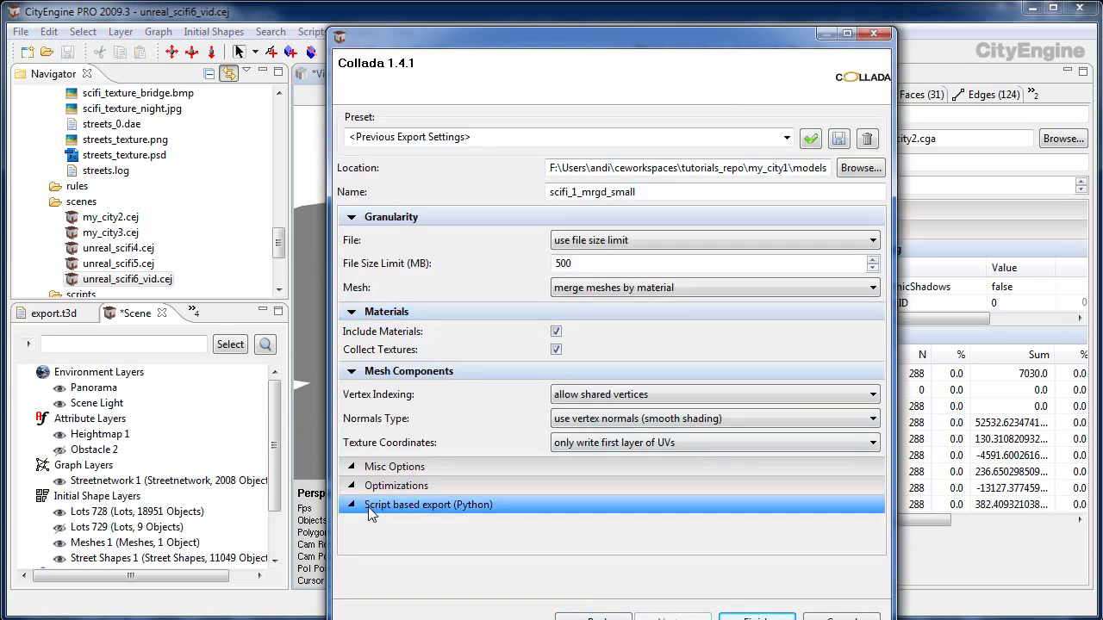
left_click(401, 508)
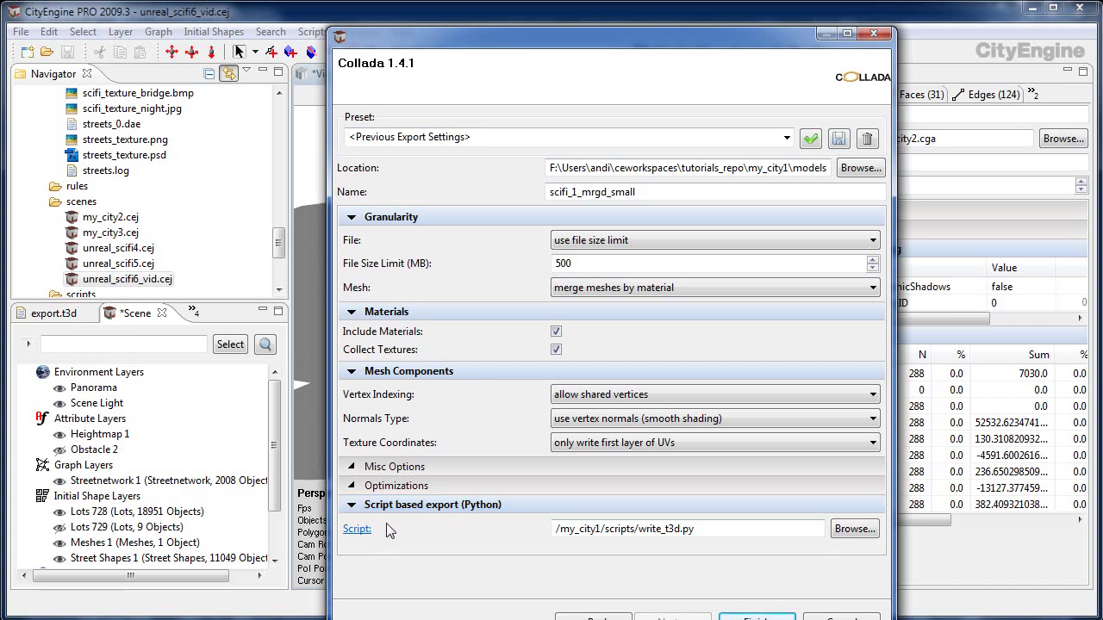
left_click(710, 530)
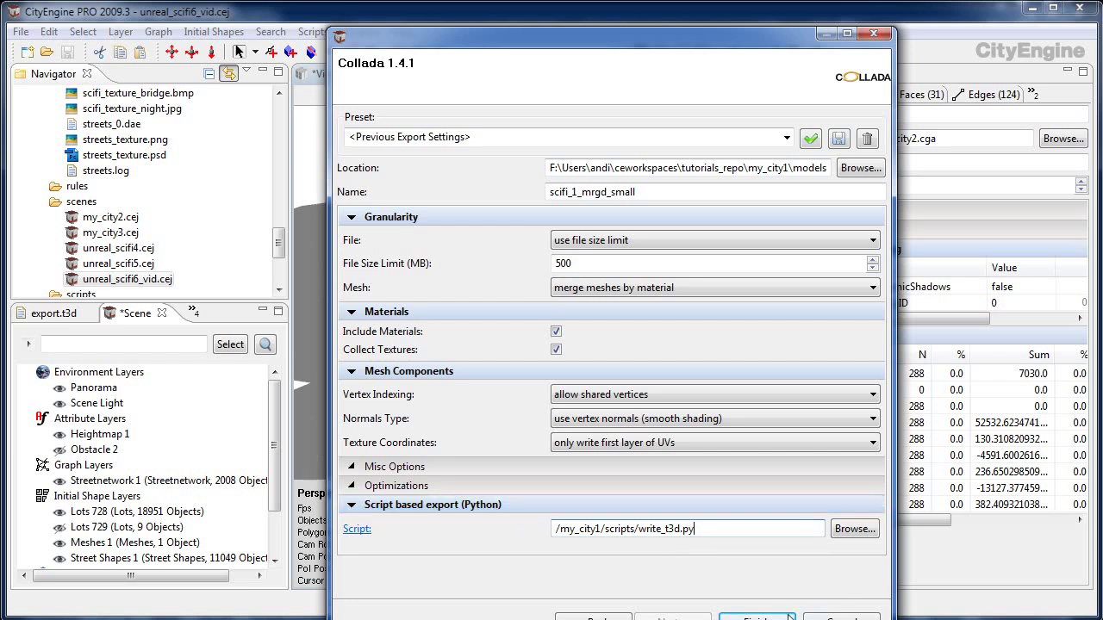
key("Return")
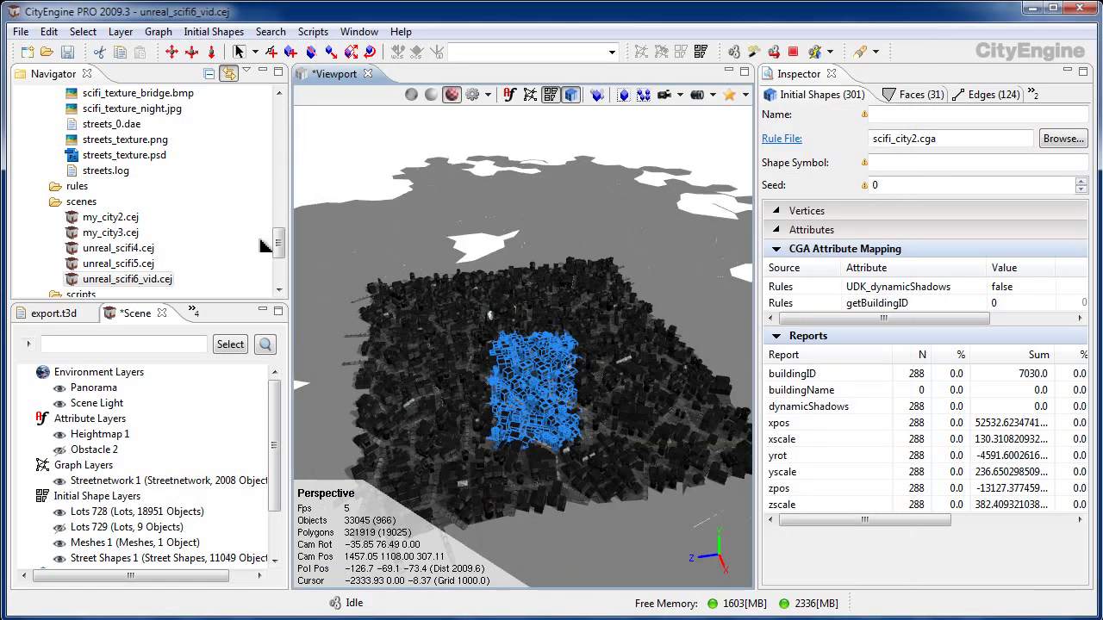
Show the models folder containing export.t3d in the Navigator
left_click_drag(278, 249, 278, 162)
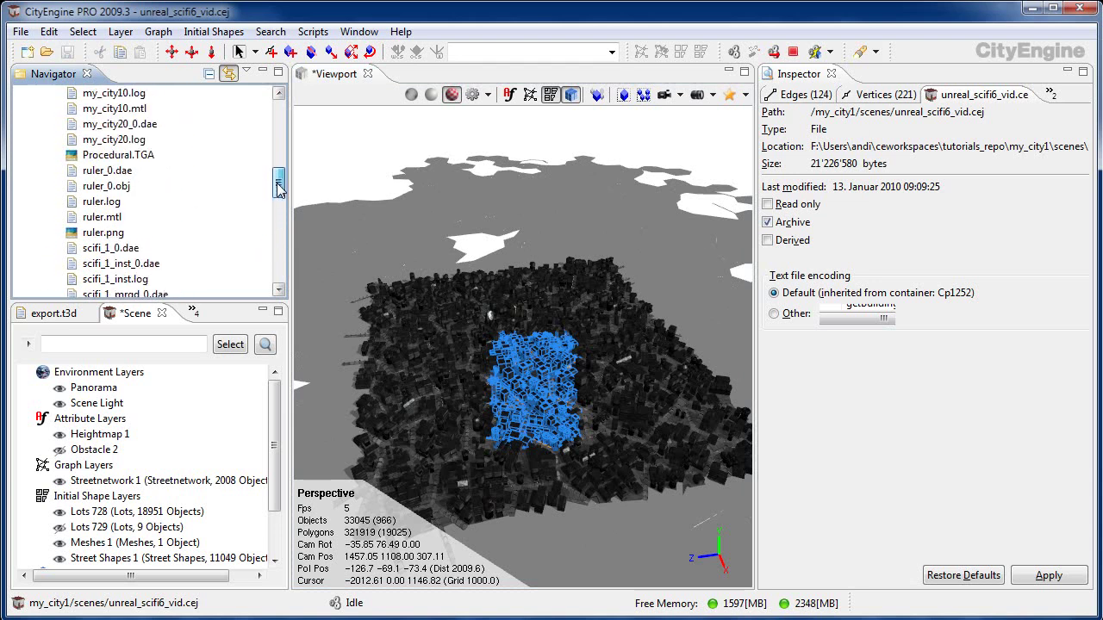
left_click(80, 145)
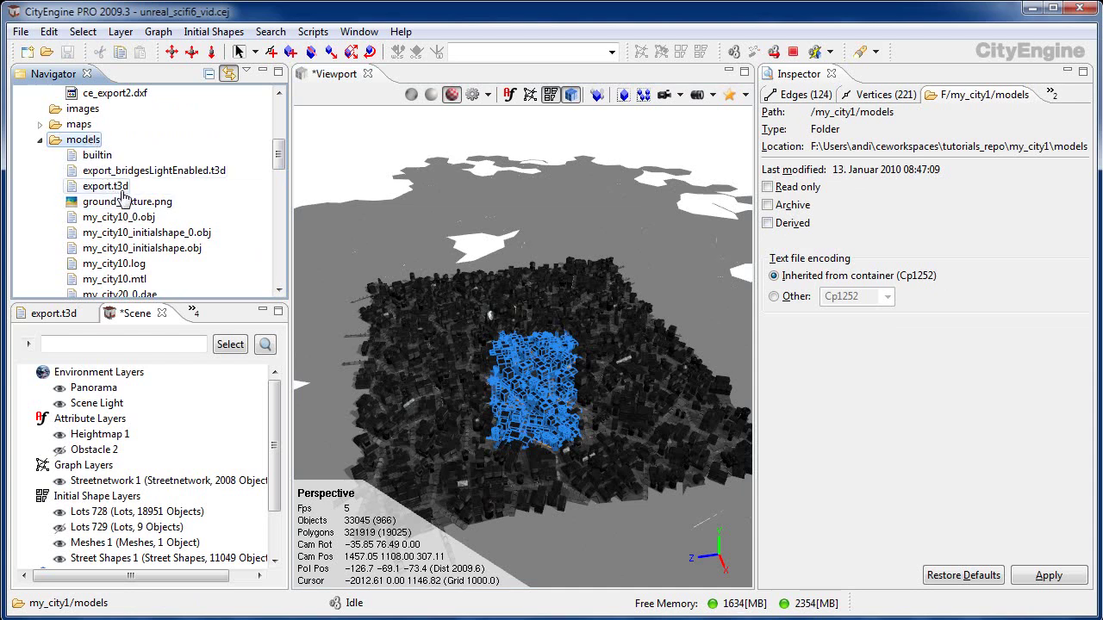
scroll(134, 178, "up", 1)
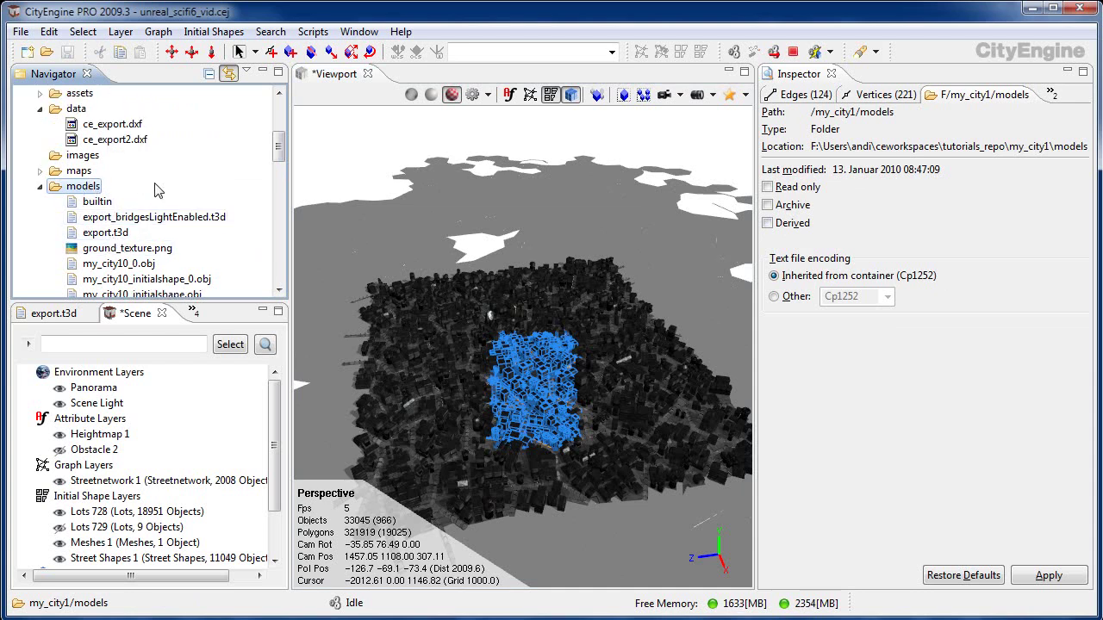
scroll(157, 191, "down", 1)
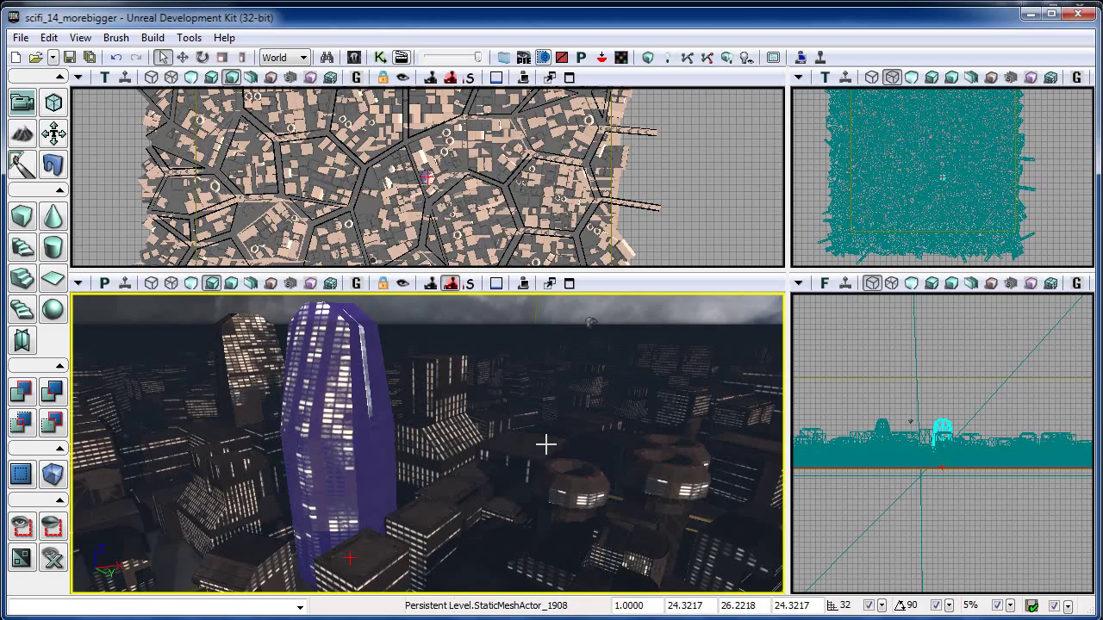
Create a new Additive map and choose No to All for scifi_14_morebigger's changes
left_click(18, 39)
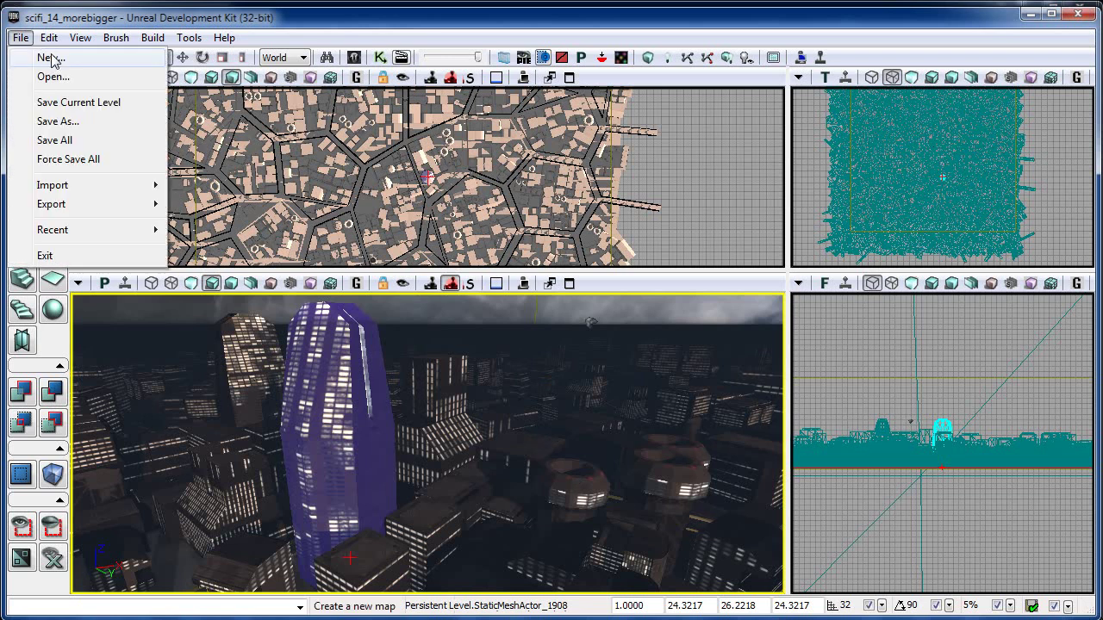
left_click(52, 58)
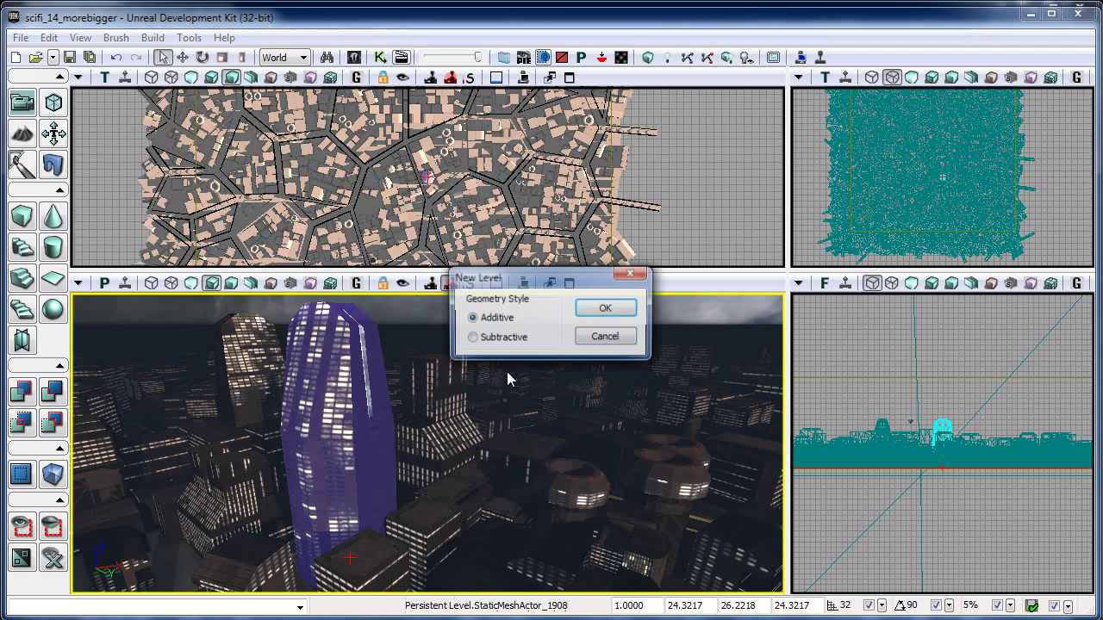
left_click(608, 312)
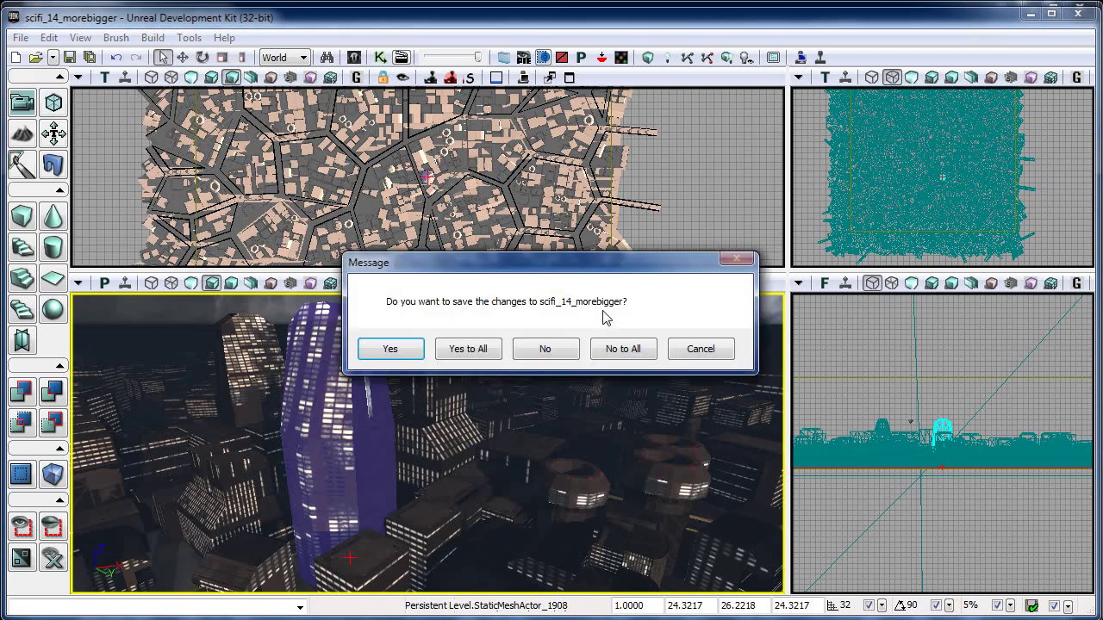
left_click(625, 359)
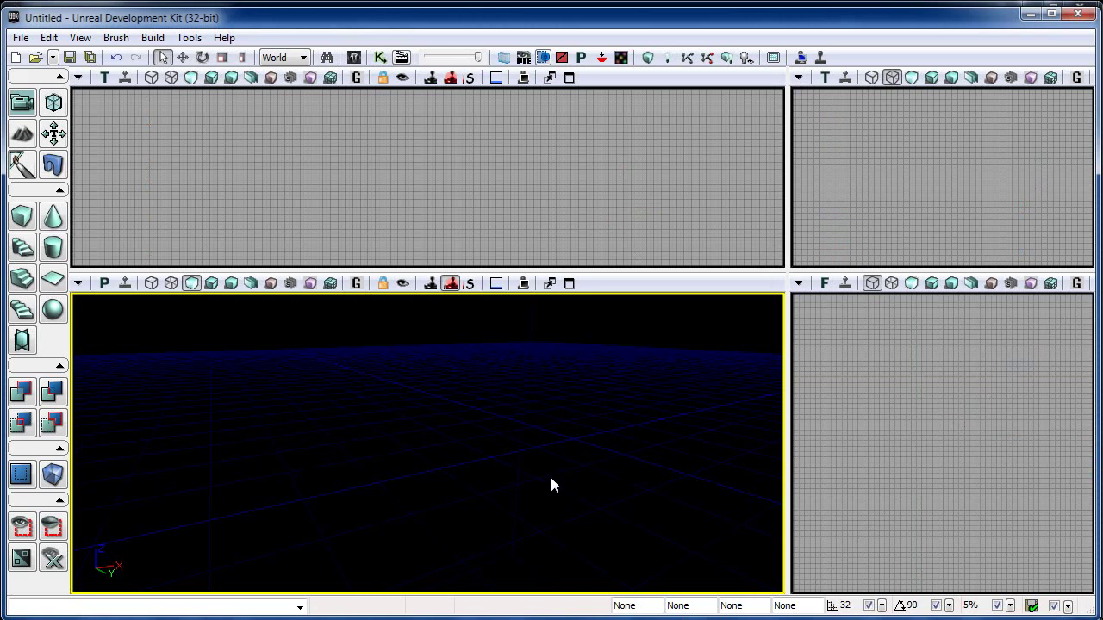
key("ctrl+shift+f")
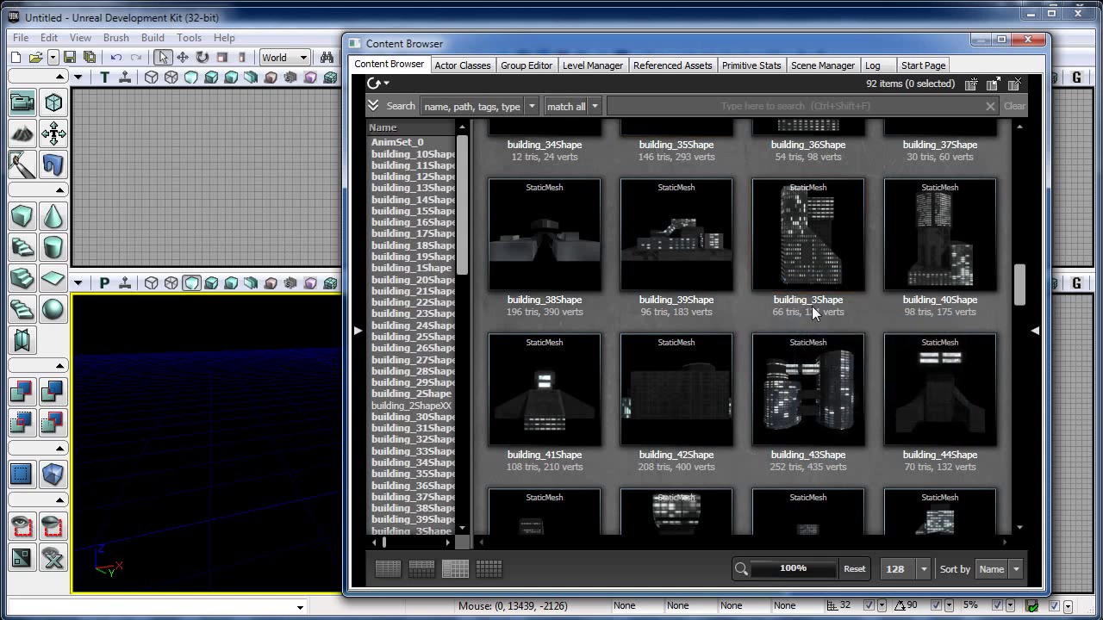
left_click_drag(1018, 284, 1022, 286)
left_click(818, 336)
mouse_move(808, 366)
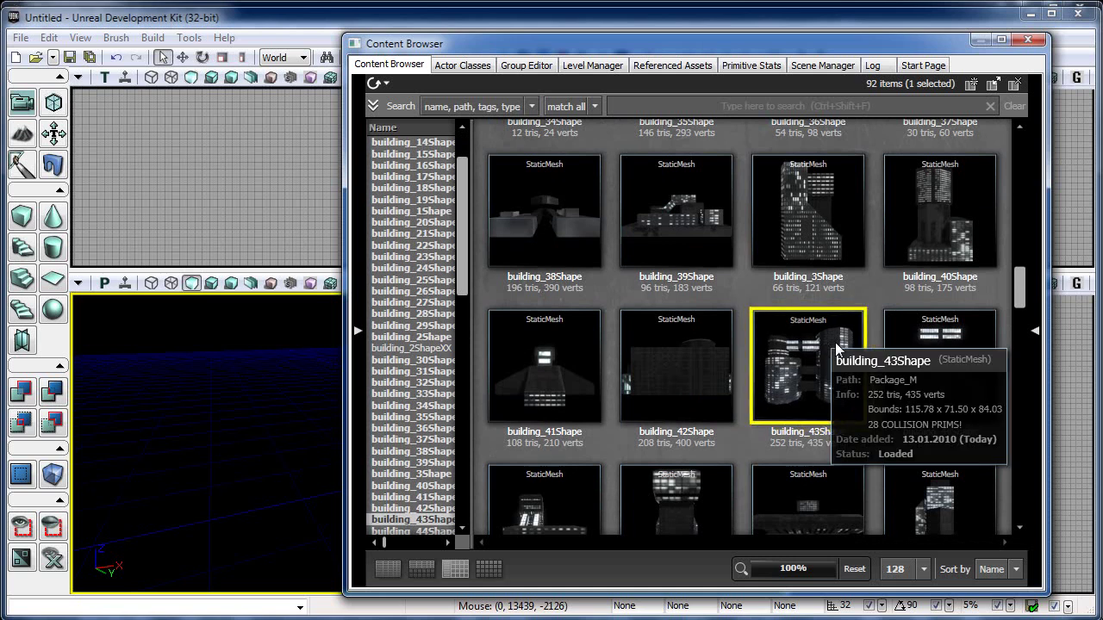
left_click_drag(836, 348, 831, 424)
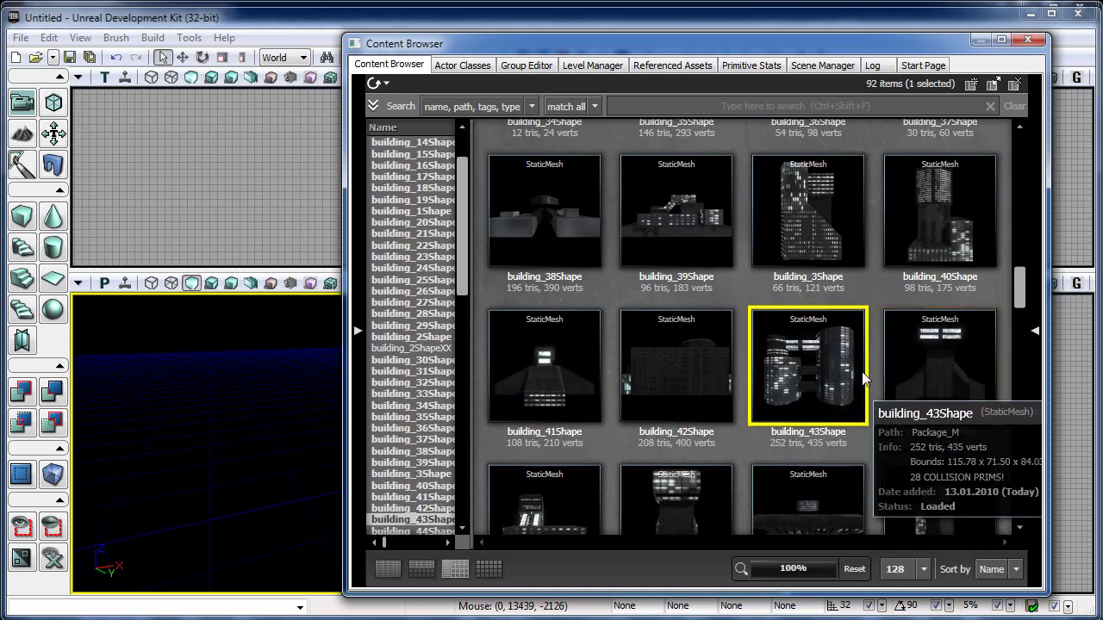
Close the mesh browser and import export.t3d from the models folder into the existing map
left_click(1029, 40)
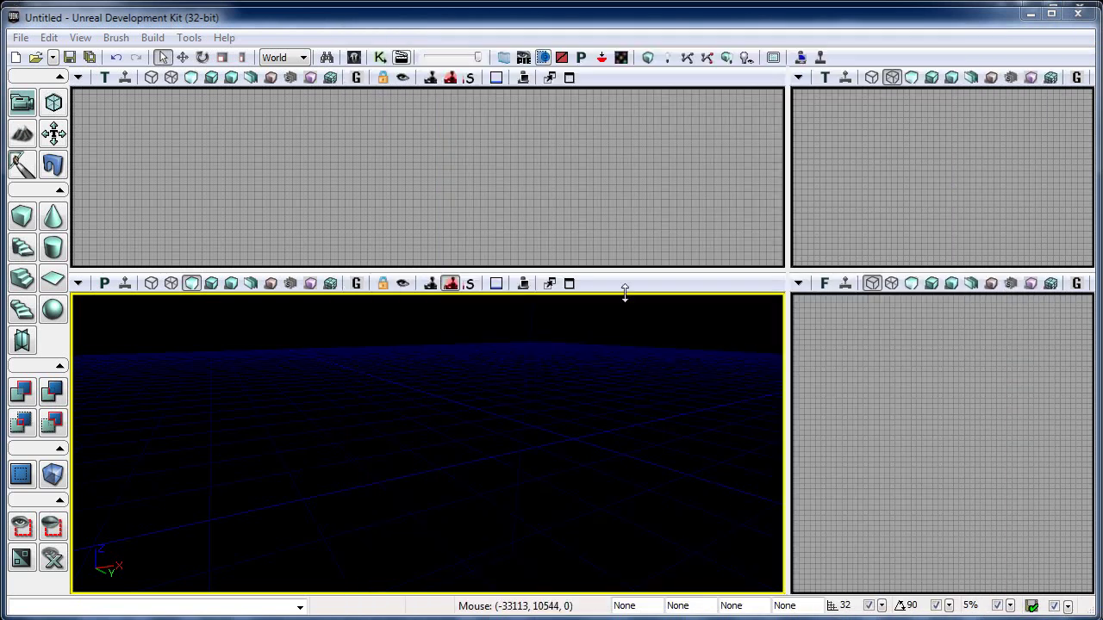
left_click(21, 39)
mouse_move(53, 185)
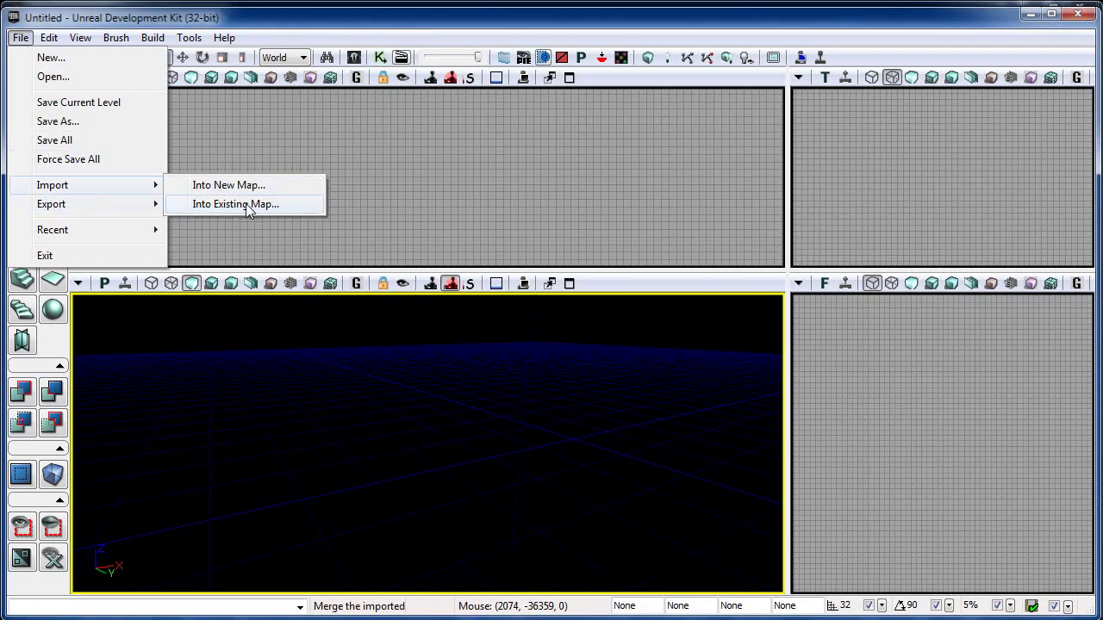
left_click(248, 207)
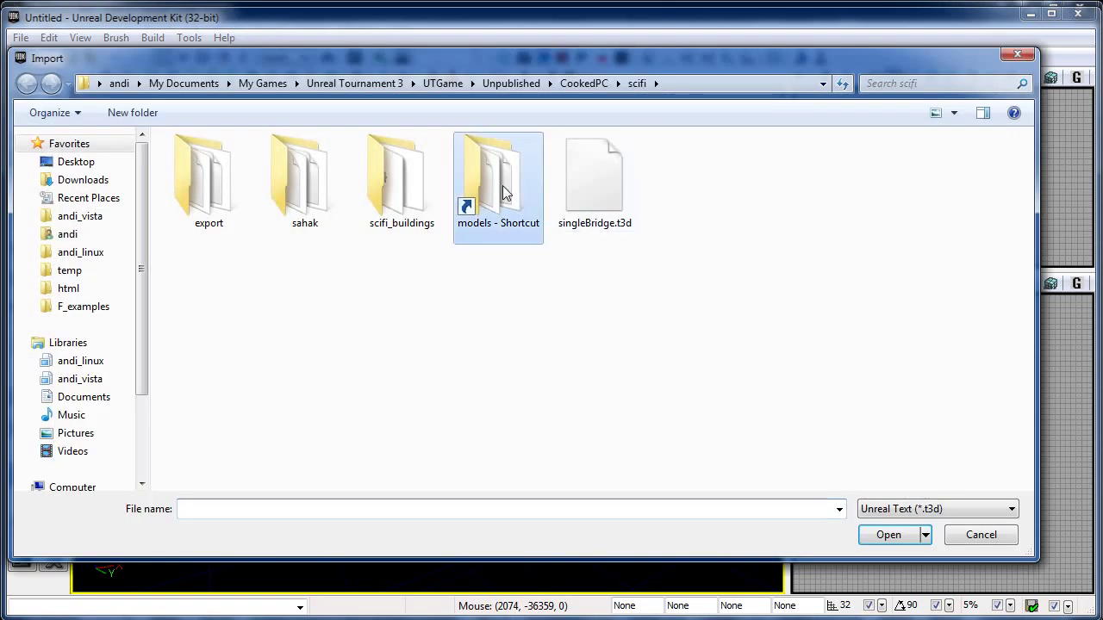
double_click(505, 193)
double_click(303, 194)
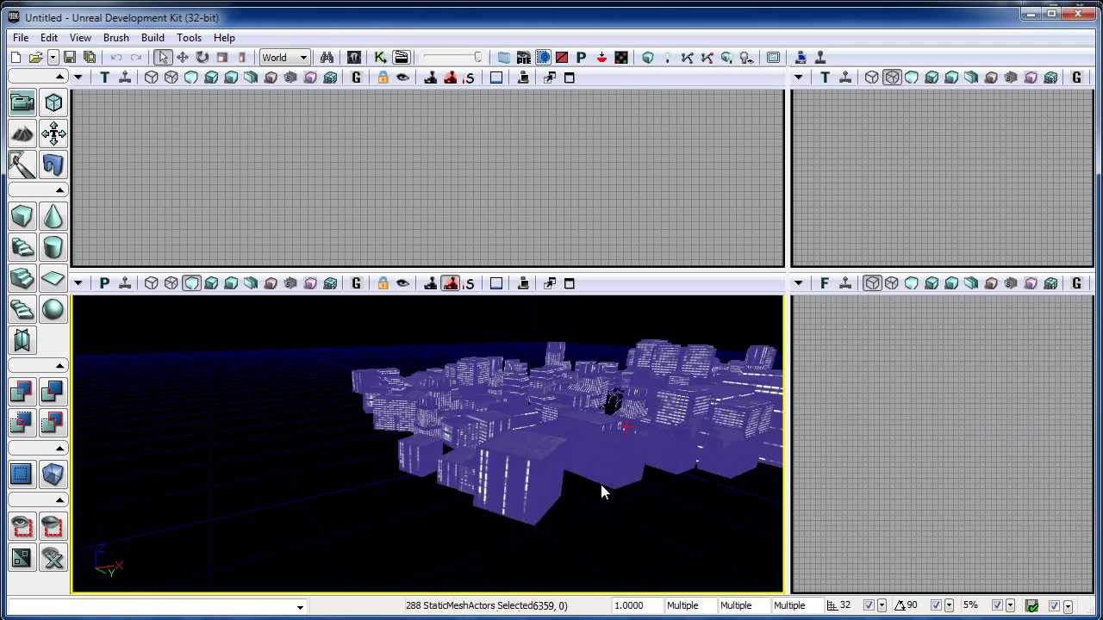
Select individual buildings, orbit over the district, and toggle Wireframe and Unlit views
key("Escape")
left_click(617, 449)
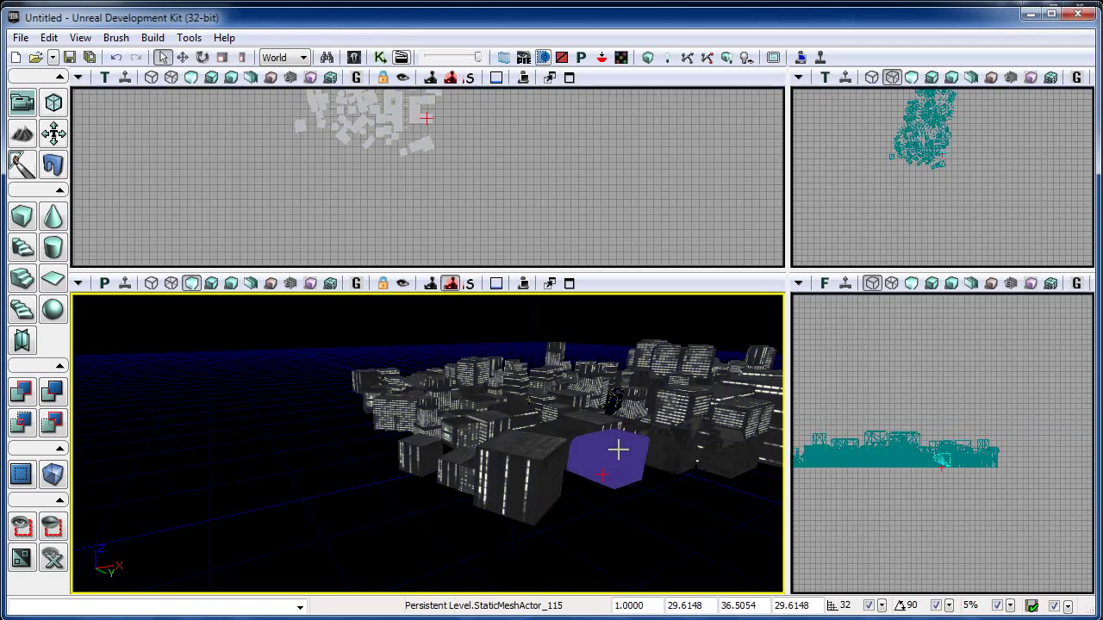
right_click_drag(560, 465, 565, 449)
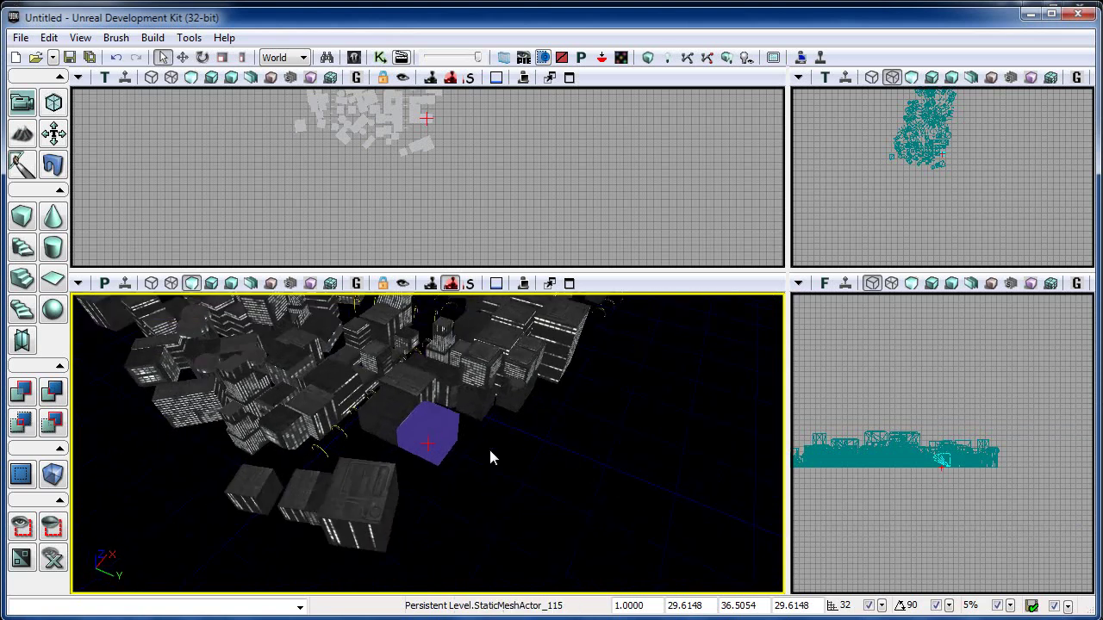
right_click_drag(488, 447, 489, 447)
right_click_drag(488, 365, 488, 366)
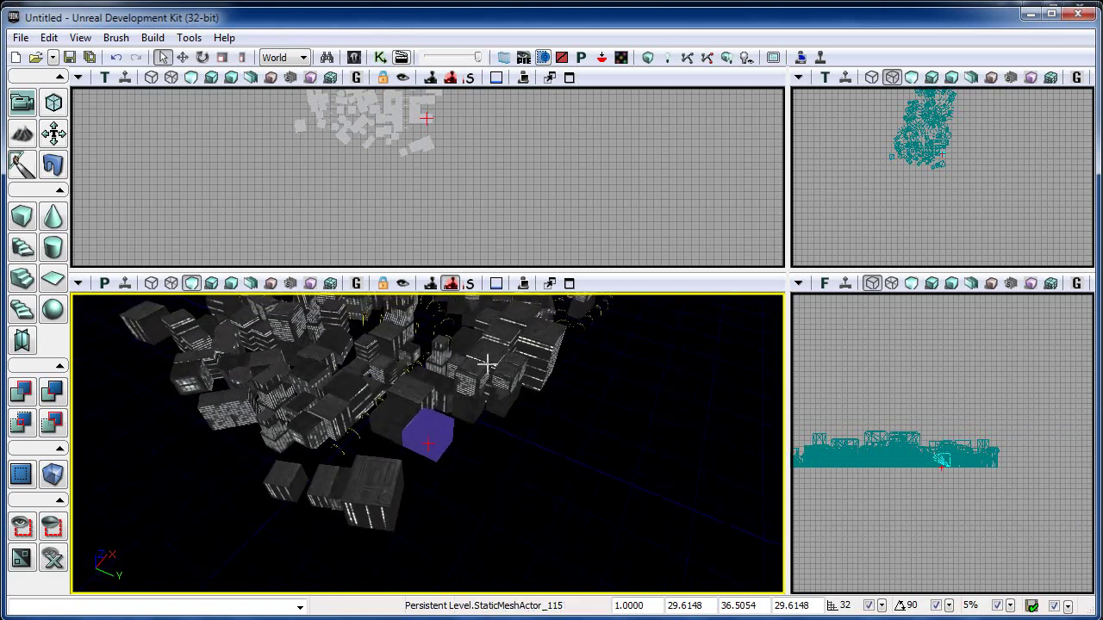
right_click_drag(423, 340, 442, 347)
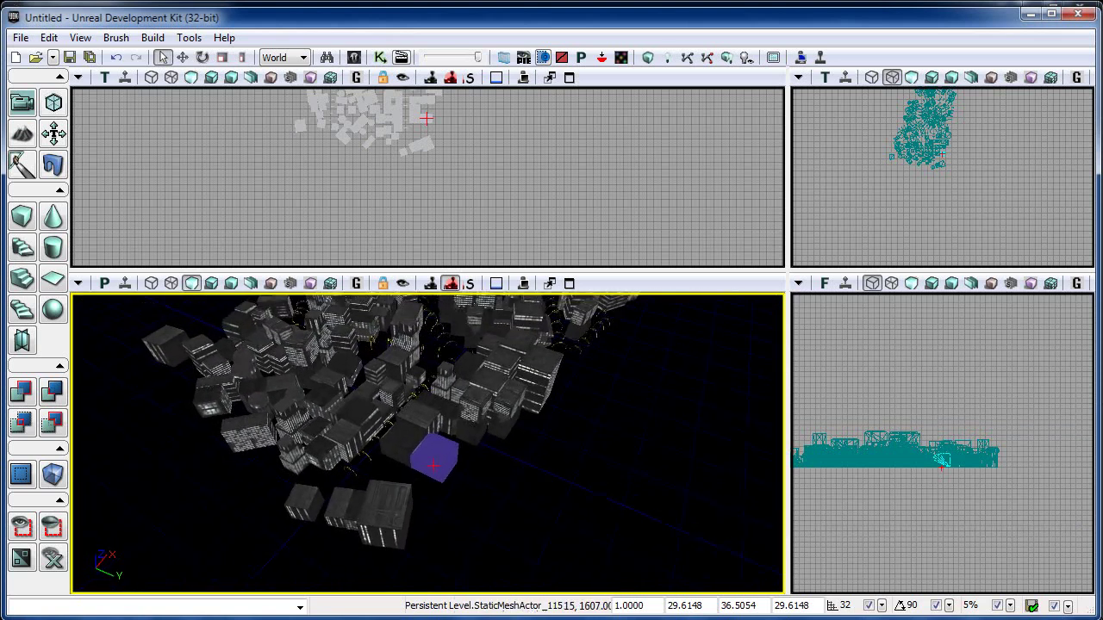
left_click(417, 402)
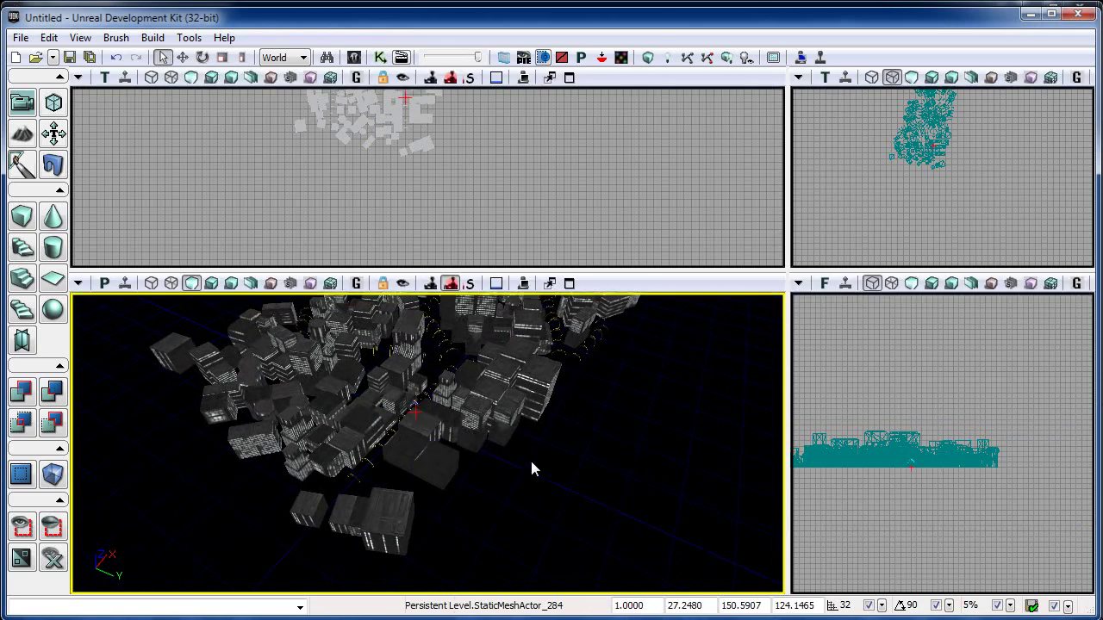
right_click_drag(531, 469, 531, 468)
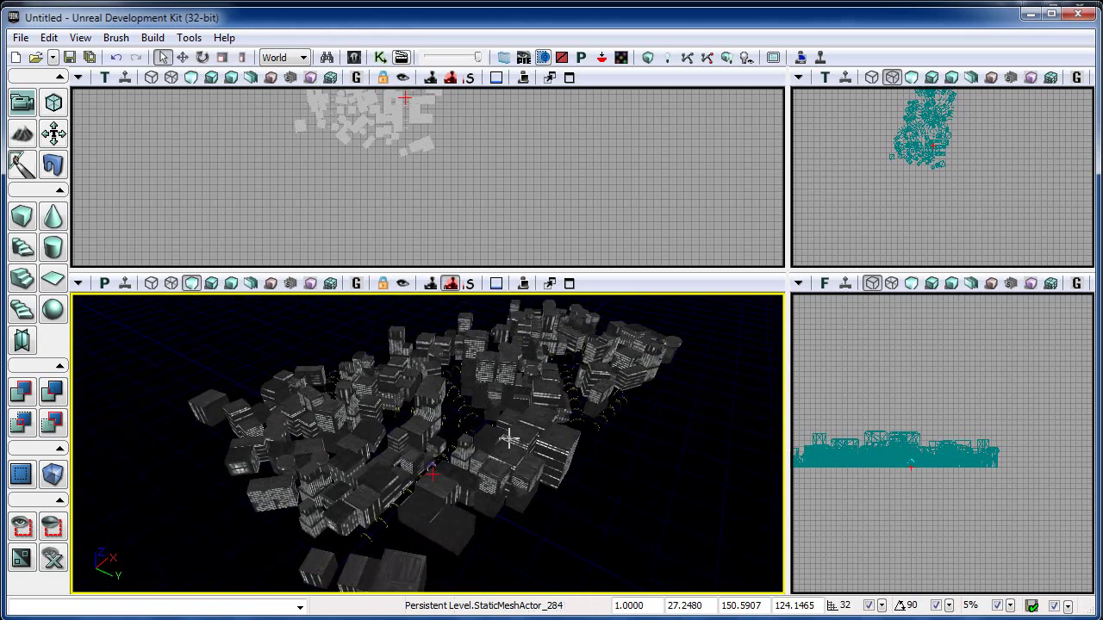
left_click(172, 285)
left_click(191, 284)
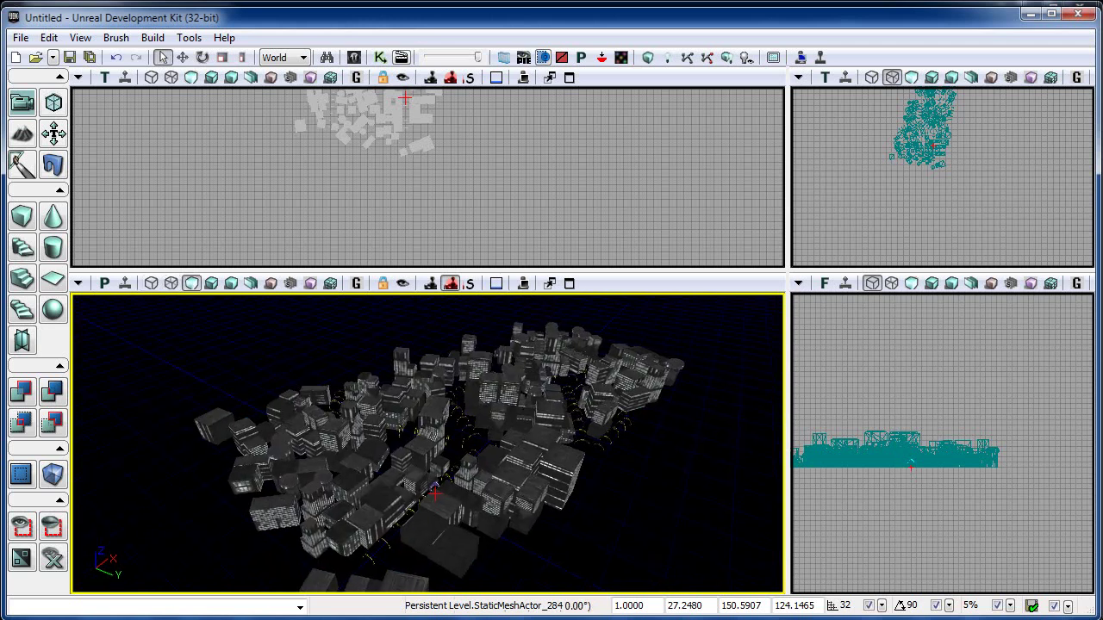
Launch the imported city map in-game to reach the Press [FIRE] to start prompt
right_click_drag(506, 480, 506, 480)
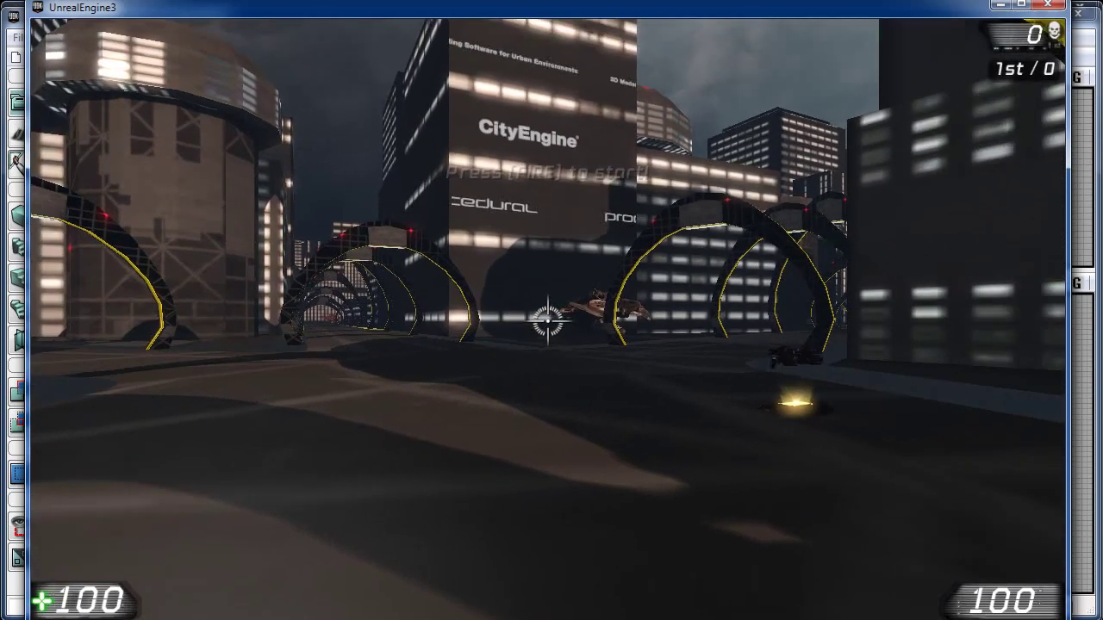
Start the game and move forward down the city street into the arch tunnels
left_click(547, 321)
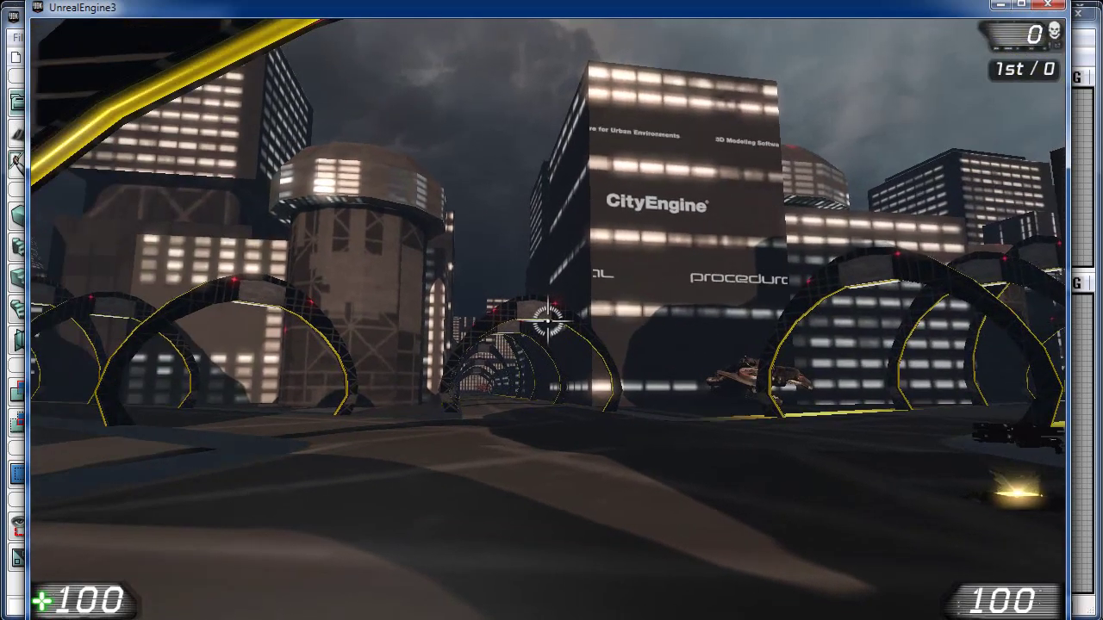
key("w")
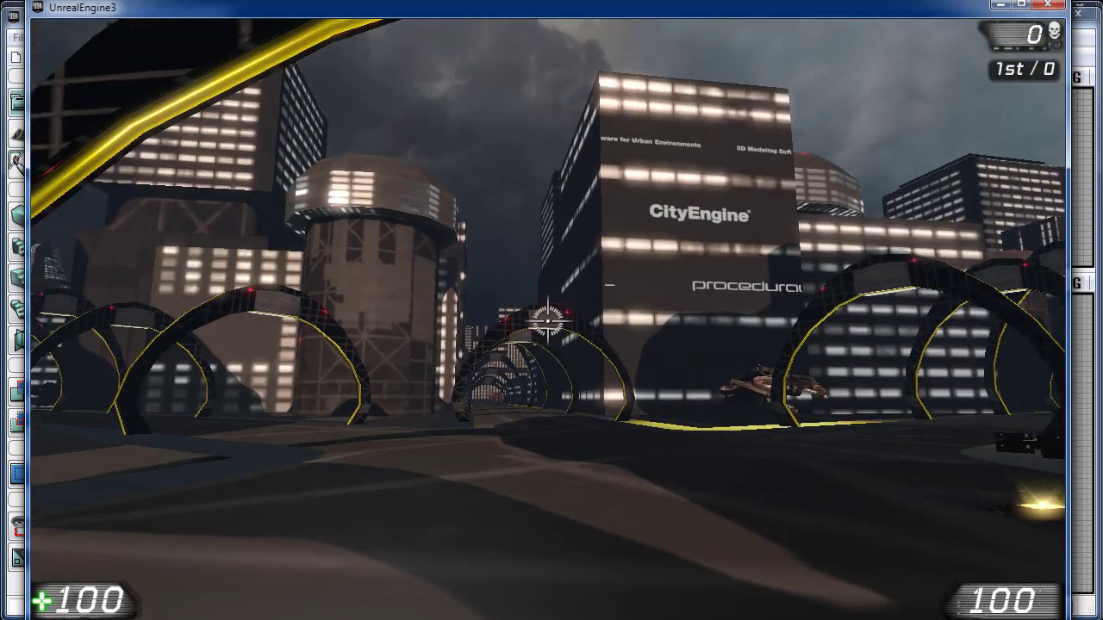
key("w")
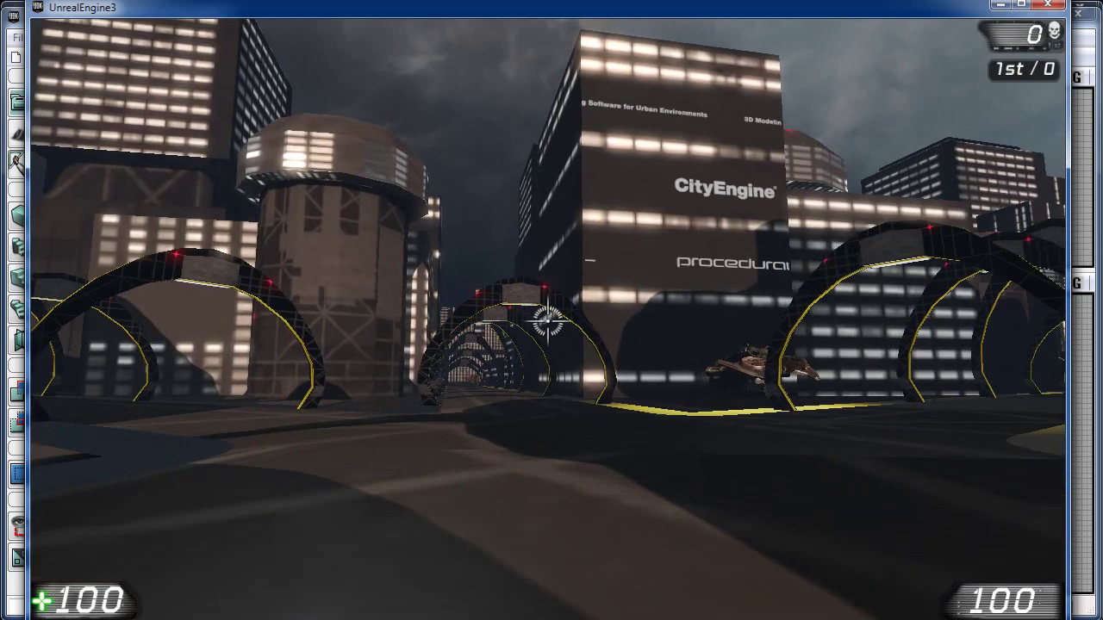
key("w")
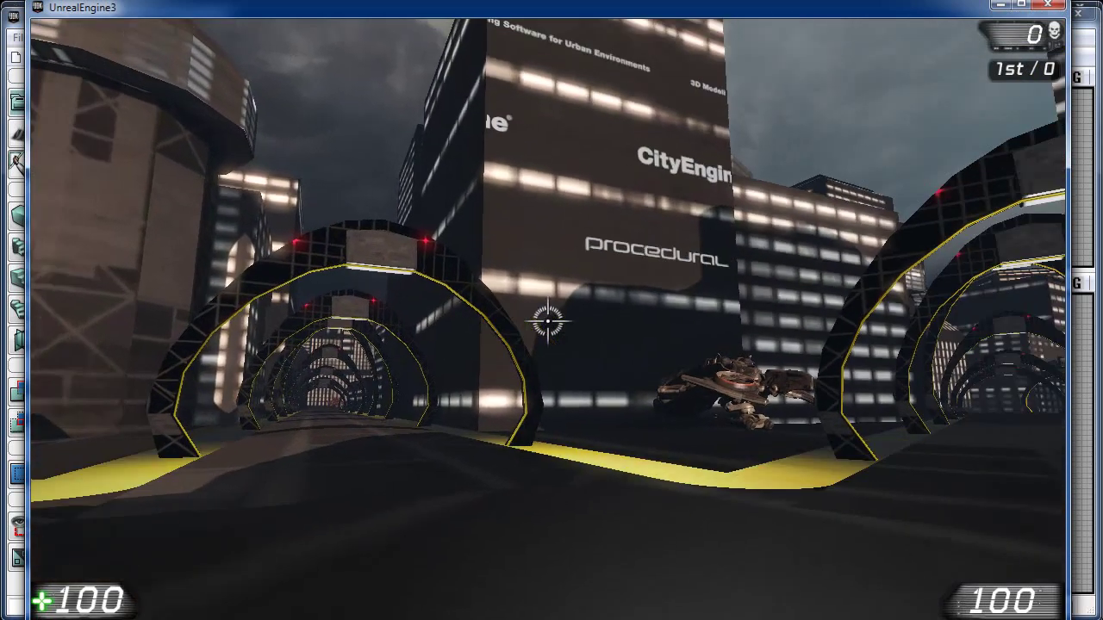